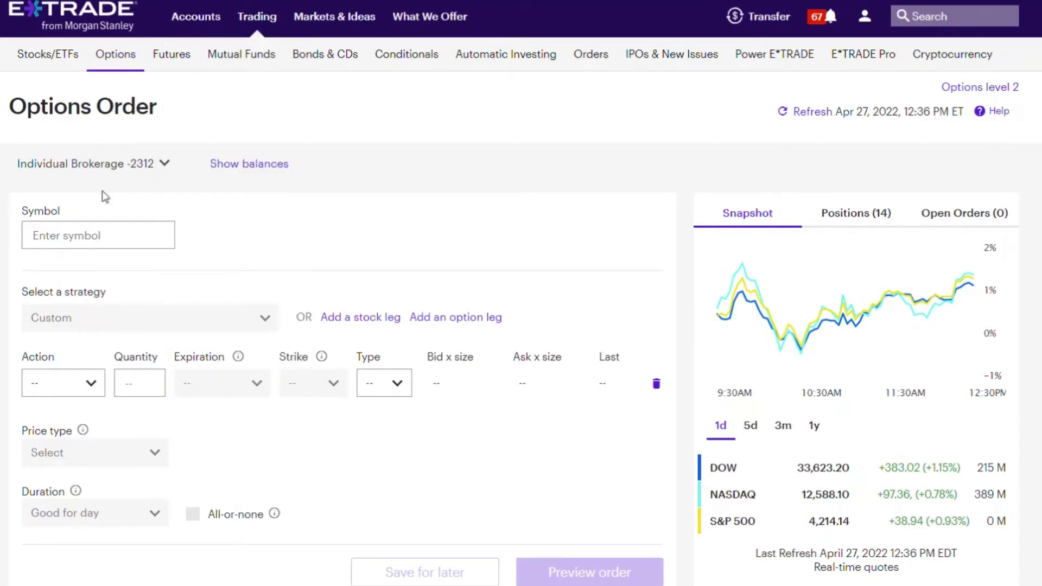
# Load the quote for LCID (Lucid Group) in the options order form
pyautogui.click(145, 236)
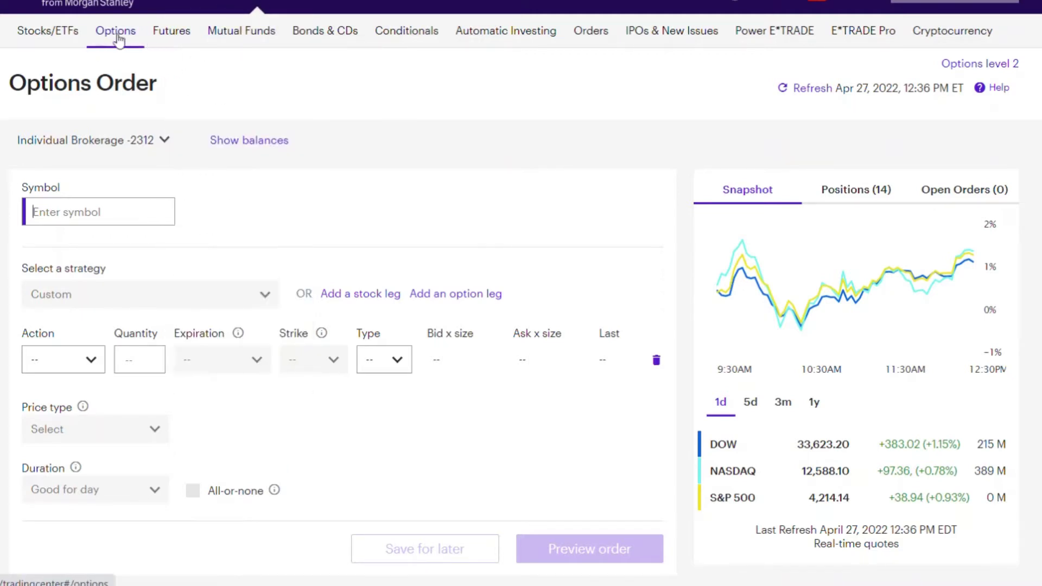
pyautogui.click(107, 217)
pyautogui.write('LI')
pyautogui.press('BackSpace')
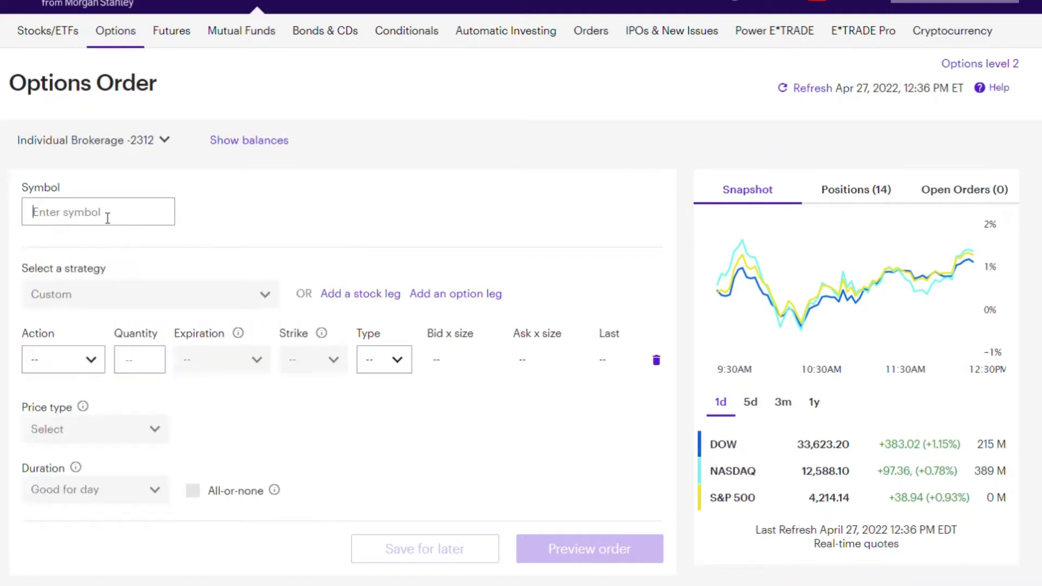
pyautogui.write('lcid')
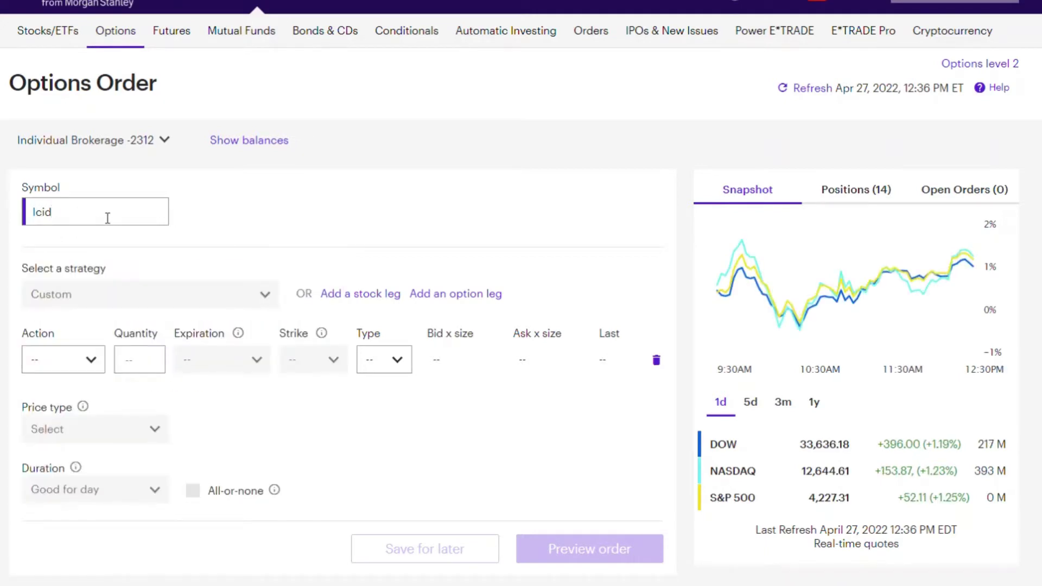
pyautogui.click(75, 242)
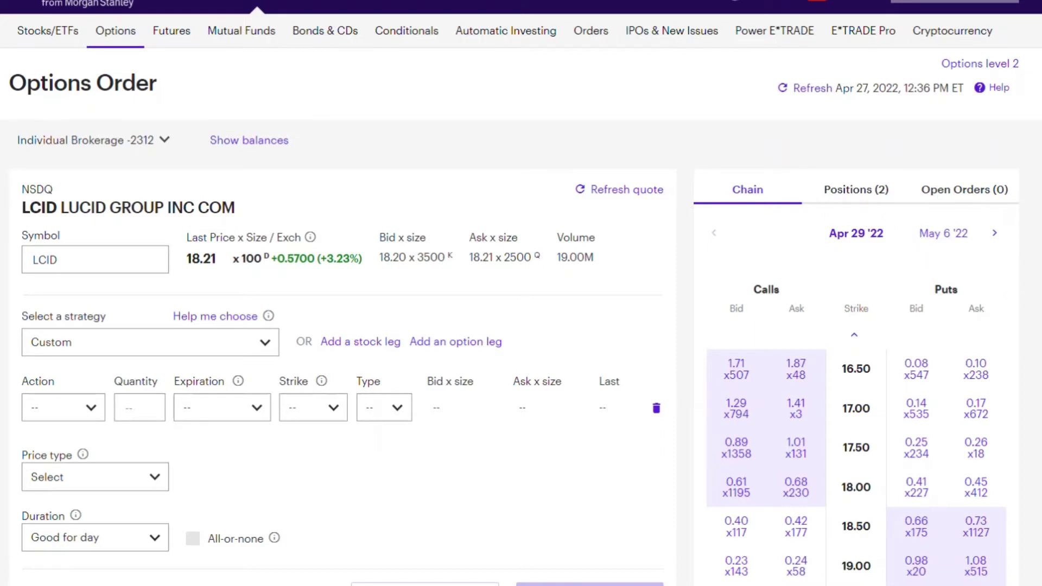
# Look over the LCID option chain for Apr 29 '22 and show the positions held in LCID
pyautogui.scroll(-2, 521, 292)
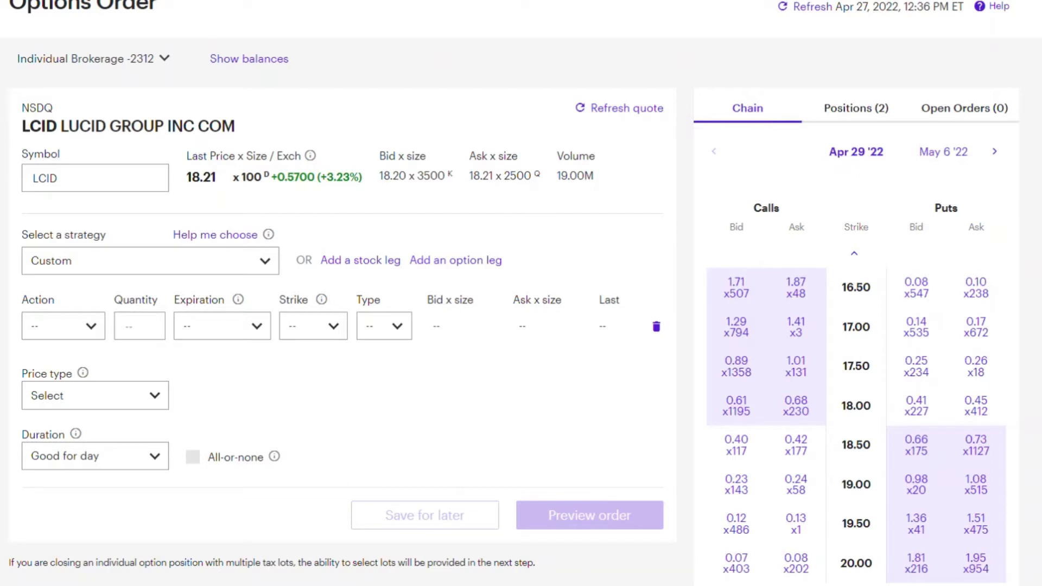
pyautogui.scroll(-3, 1009, 220)
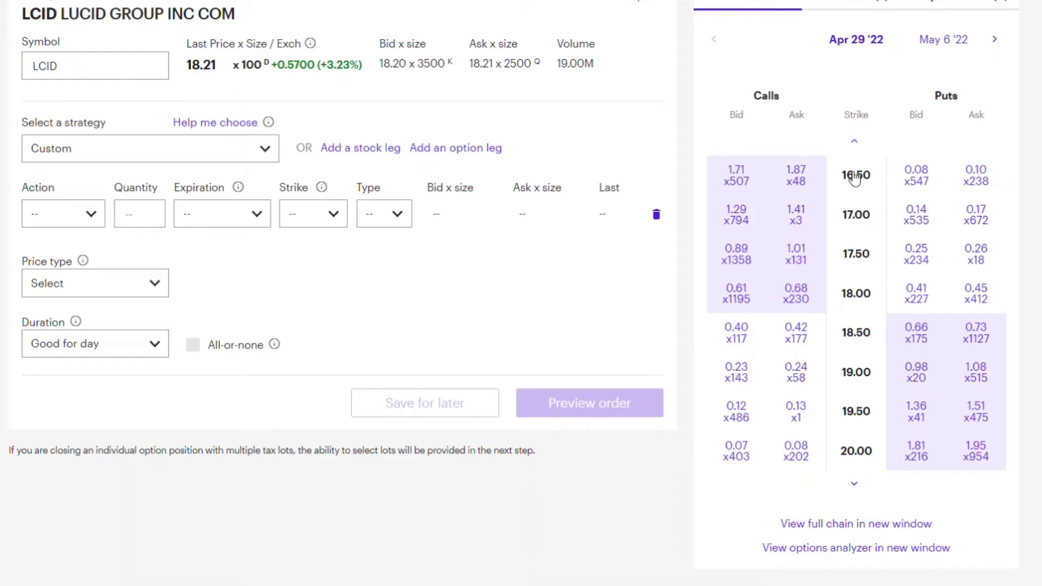
pyautogui.scroll(1, 514, 296)
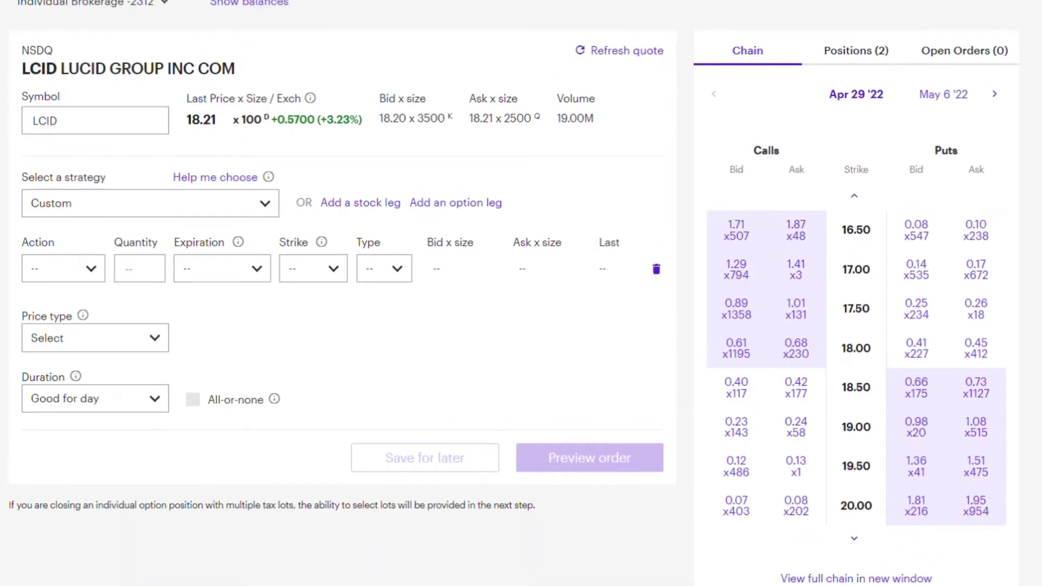
pyautogui.click(860, 50)
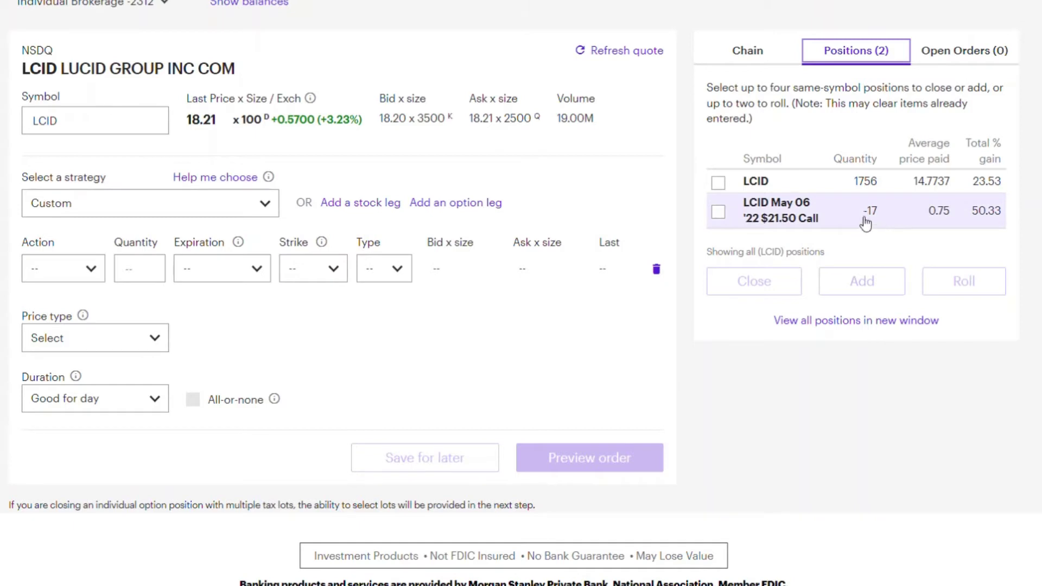
# Choose the Call strategy and set its leg to Sell Open with the May 6 '22 expiration
pyautogui.click(261, 204)
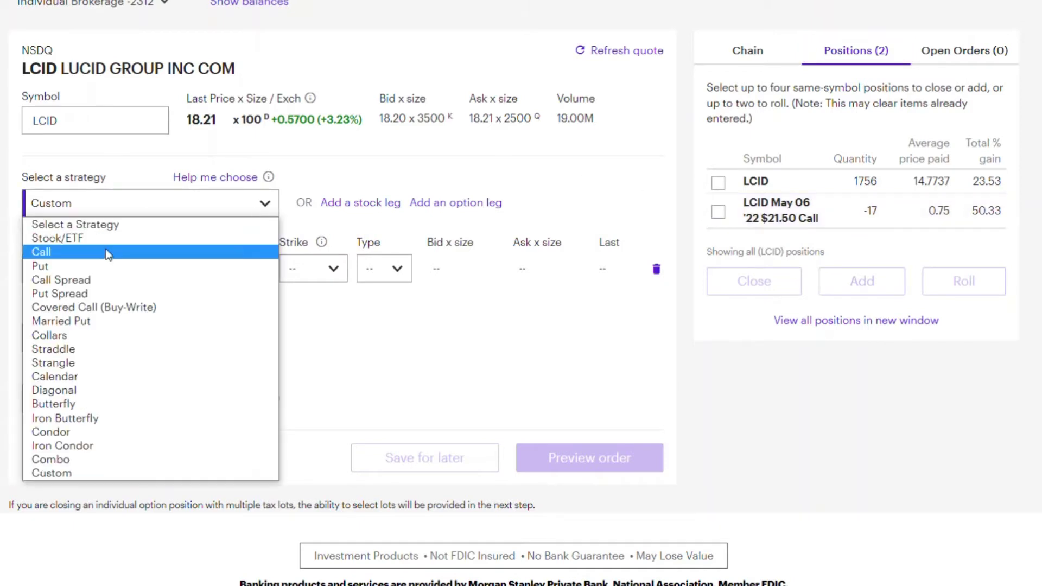
pyautogui.click(109, 252)
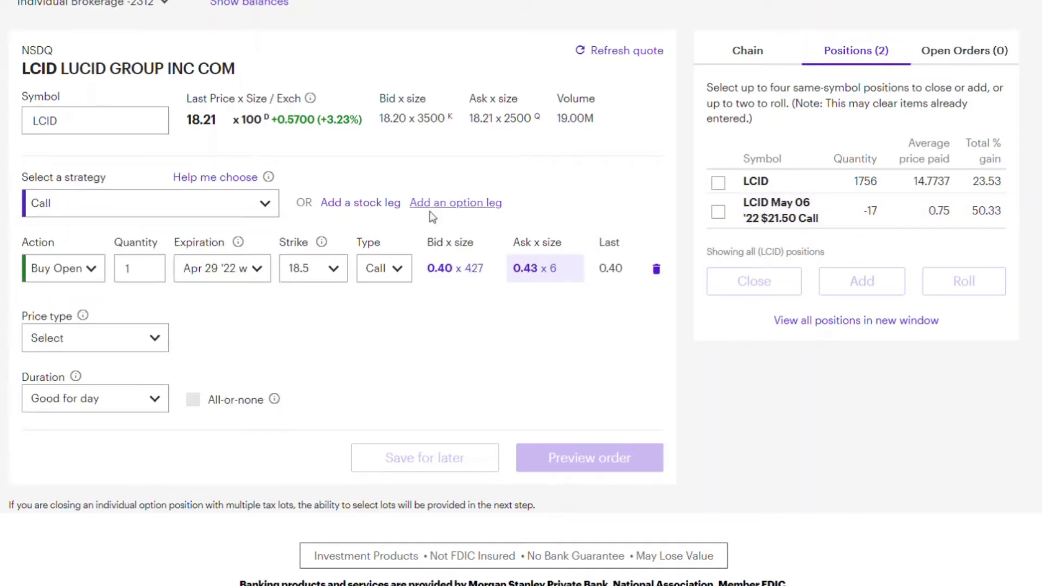
pyautogui.click(85, 272)
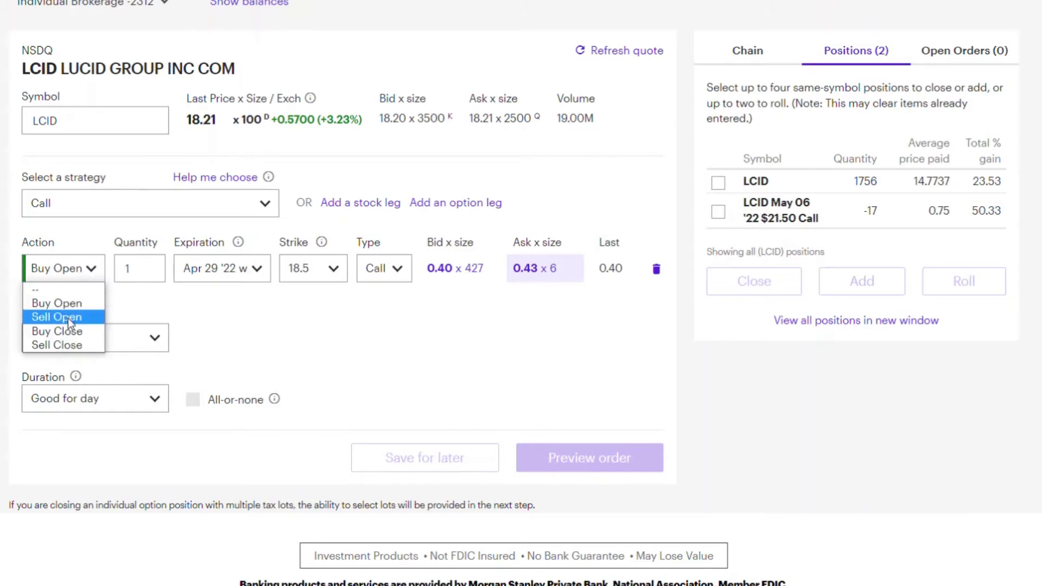
pyautogui.click(67, 318)
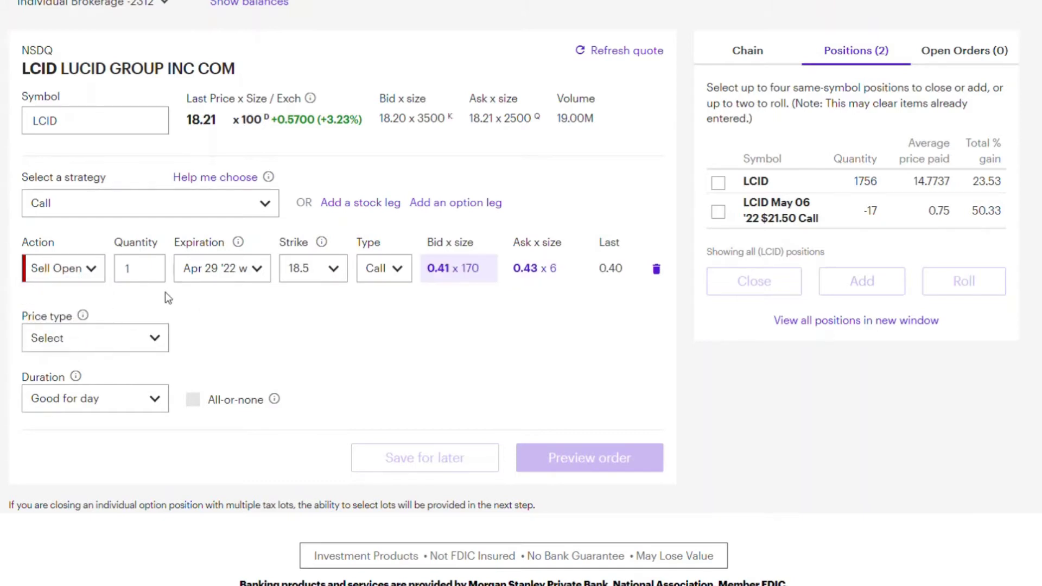
pyautogui.click(256, 276)
pyautogui.click(250, 317)
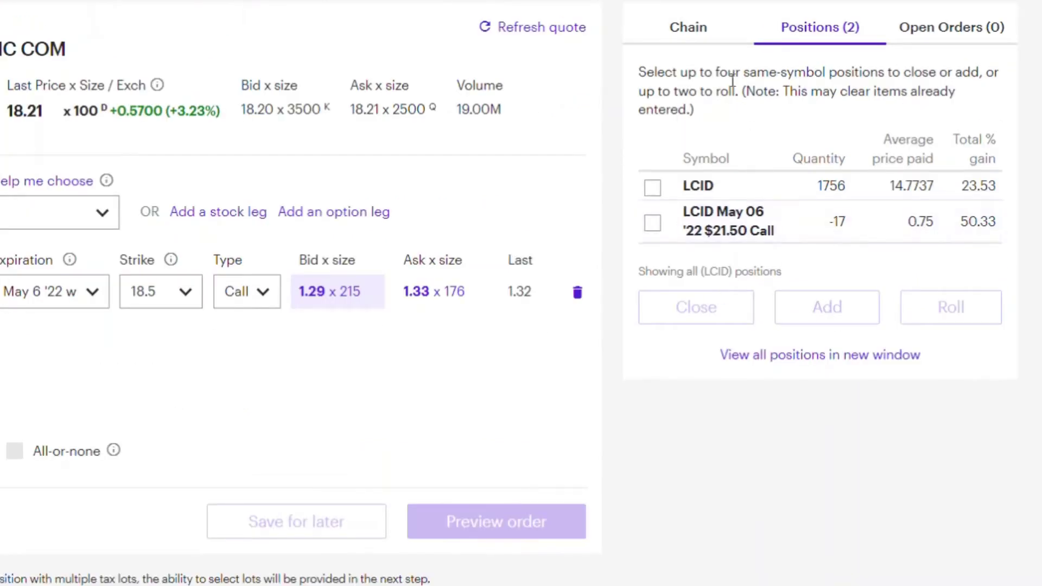
# Replace the 18.5 call leg with the May 6 '22 20.50 call sold at its bid from the option chain
pyautogui.click(690, 30)
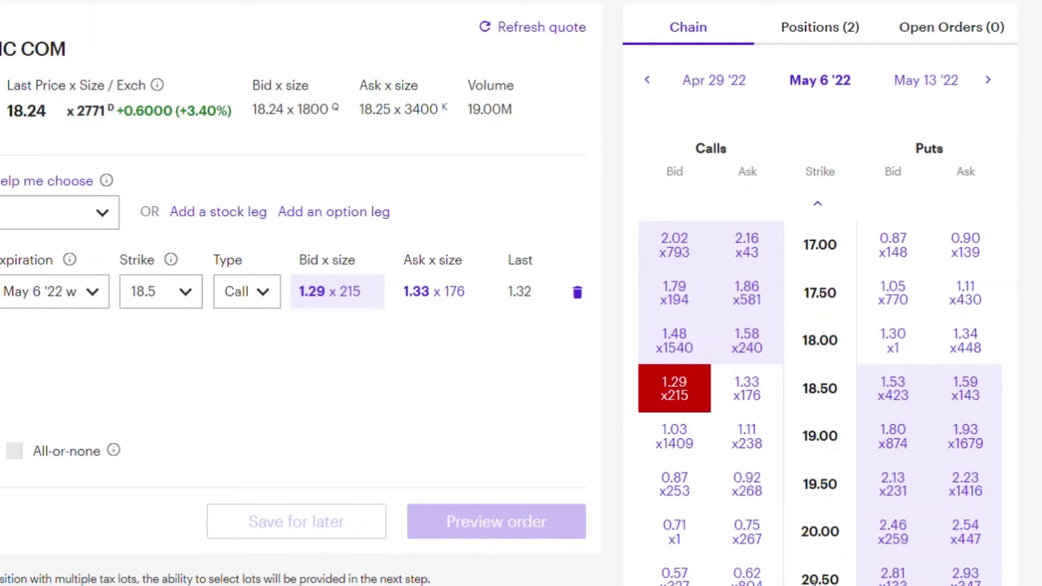
pyautogui.click(684, 578)
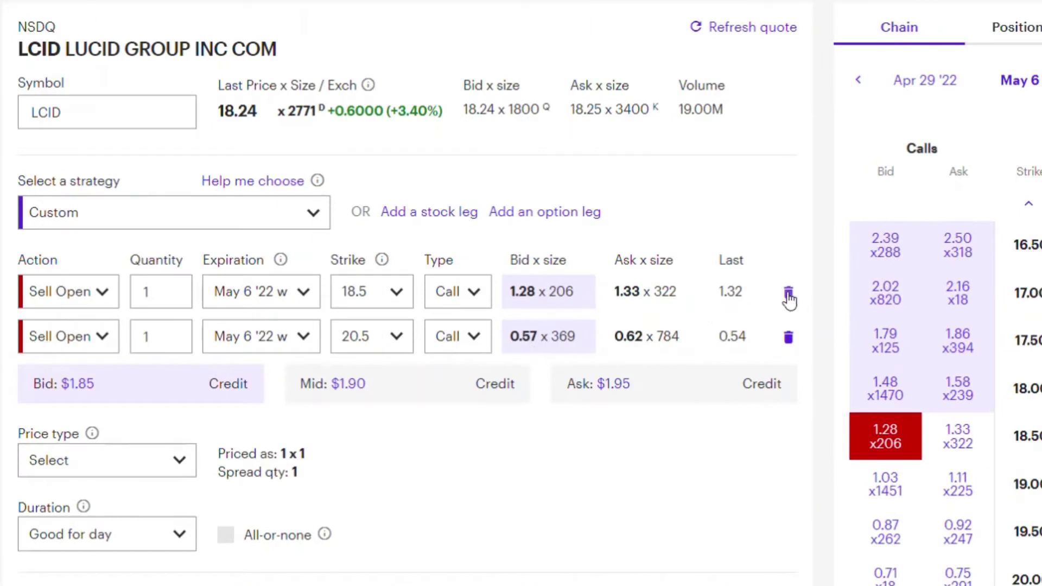
pyautogui.click(788, 294)
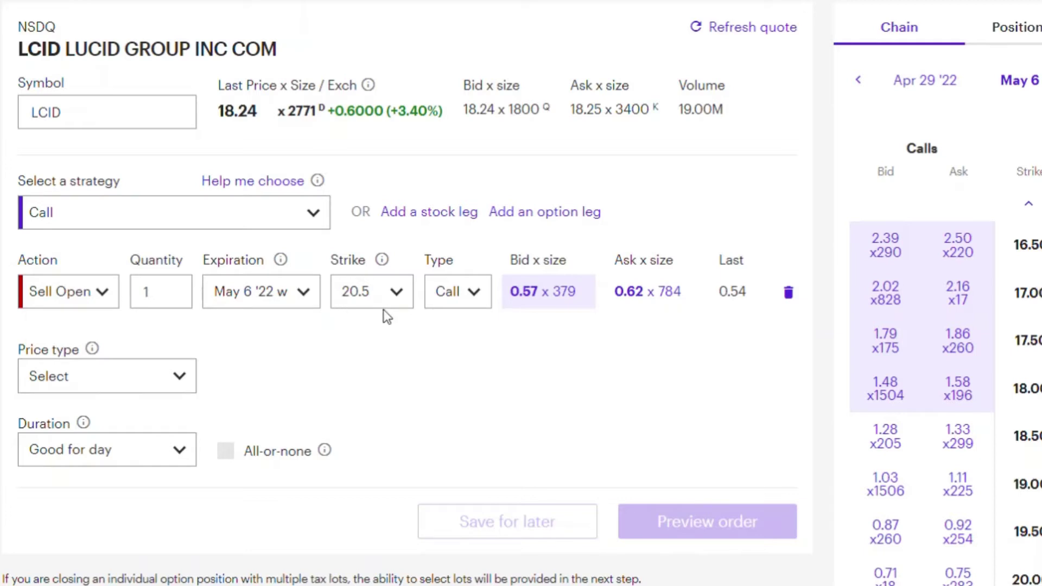
# Set the order's price type to Limit and use the call's bid of 0.57 as the limit price
pyautogui.click(182, 379)
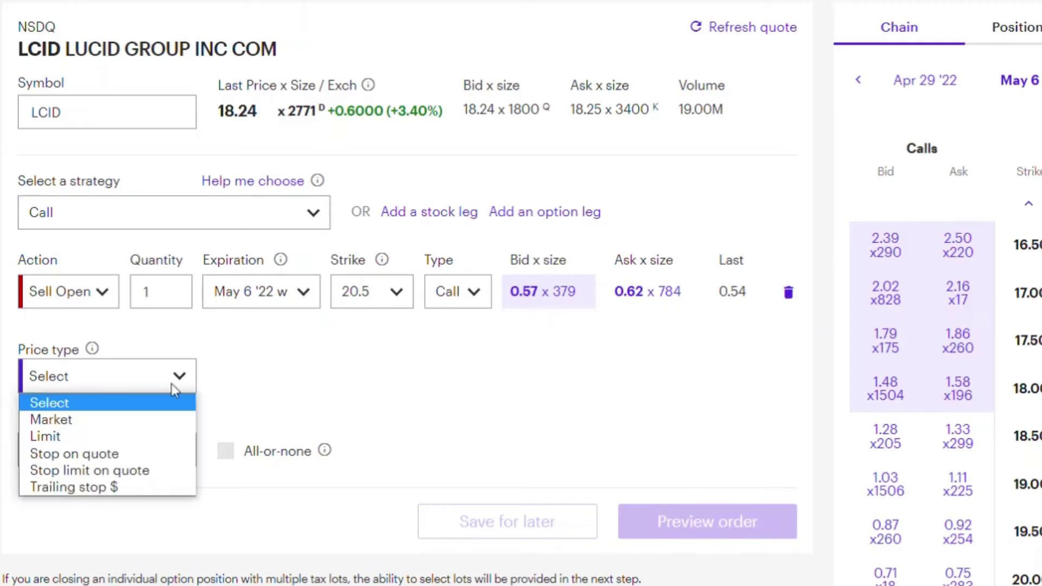
pyautogui.click(80, 436)
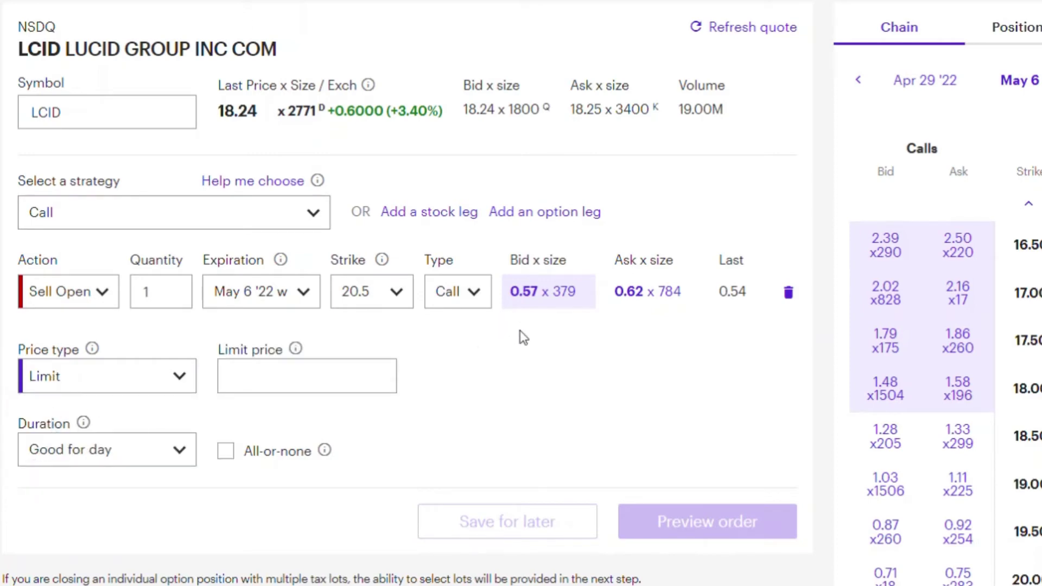
pyautogui.click(527, 304)
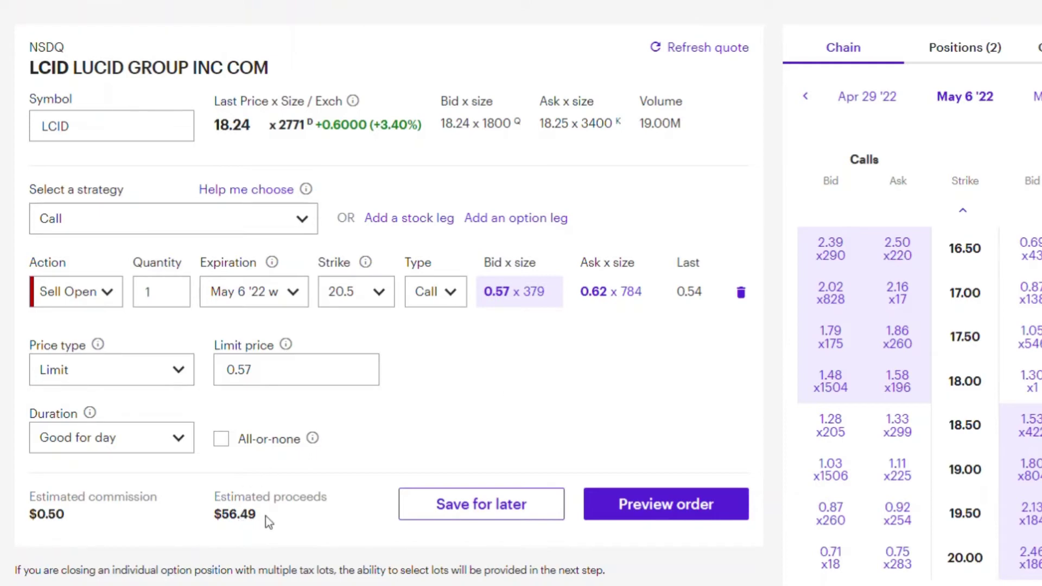
# Highlight the estimated proceeds, and choose Sell Open with a quantity of 1 for the call leg
pyautogui.moveTo(256, 514); pyautogui.dragTo(212, 514)
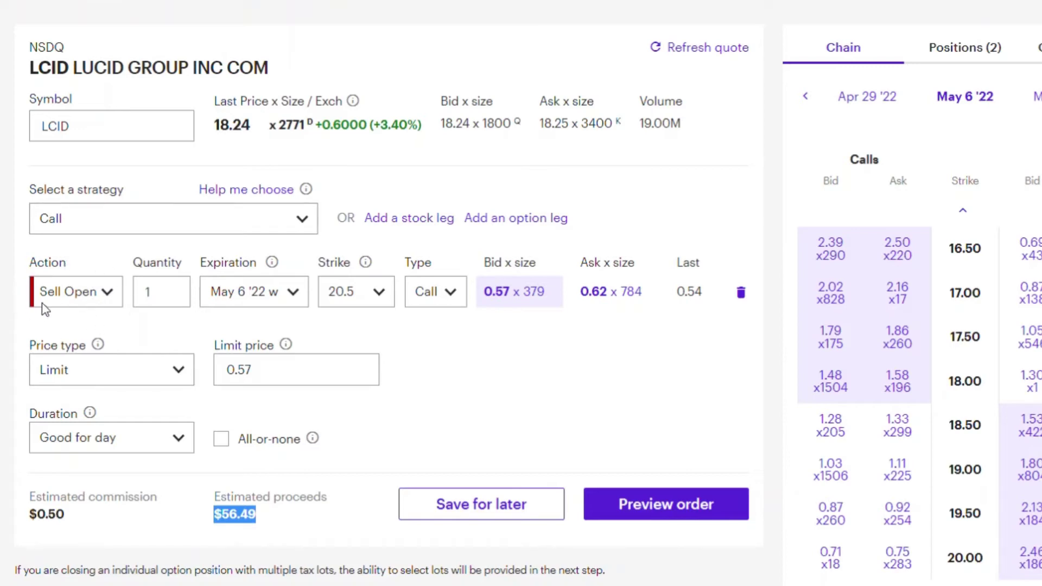
pyautogui.click(103, 304)
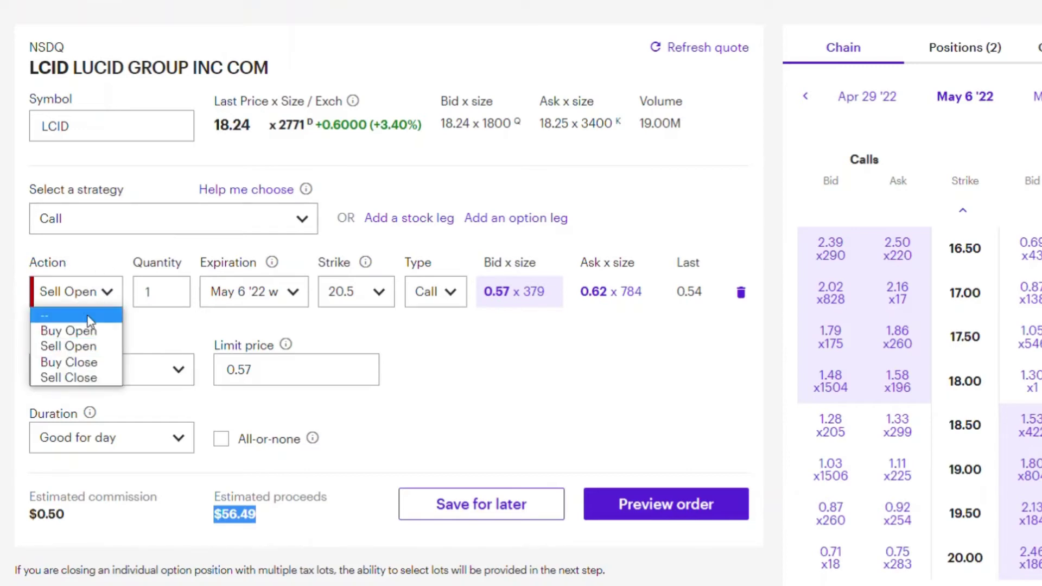
pyautogui.click(81, 348)
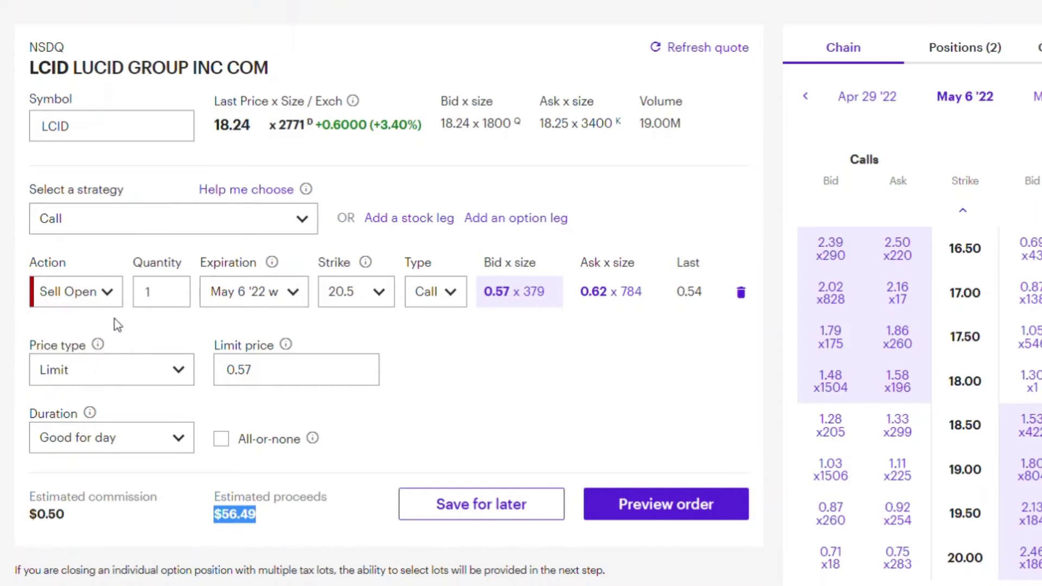
pyautogui.click(155, 293)
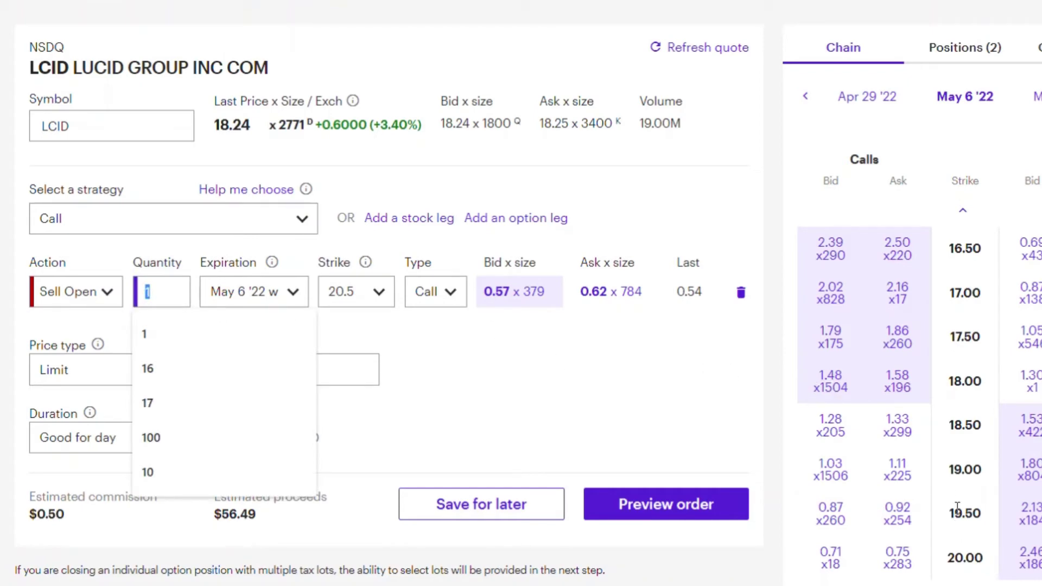
pyautogui.click(154, 330)
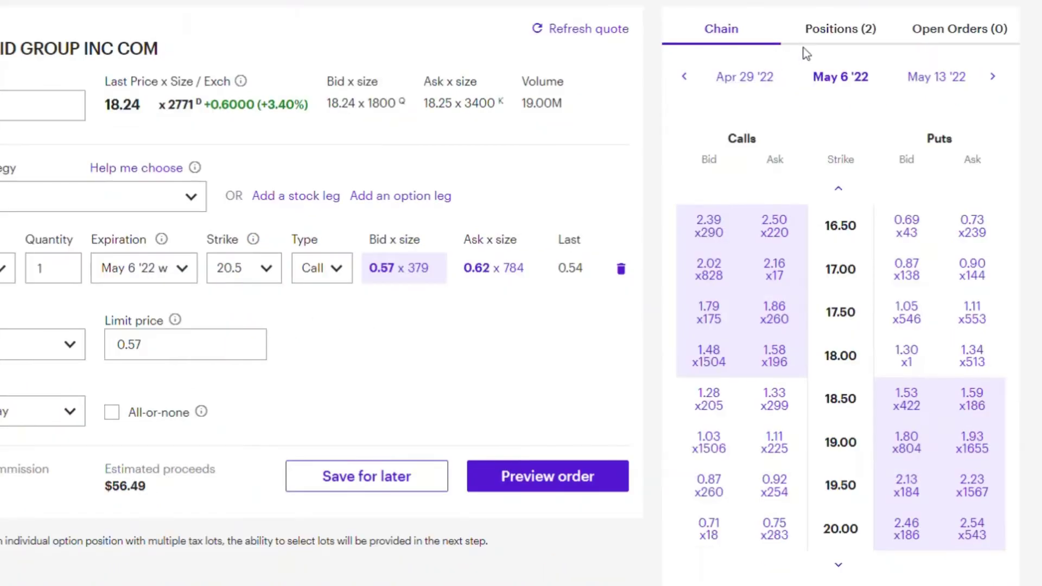
# Show the positions held in LCID and review the order actions available for the call leg
pyautogui.click(965, 47)
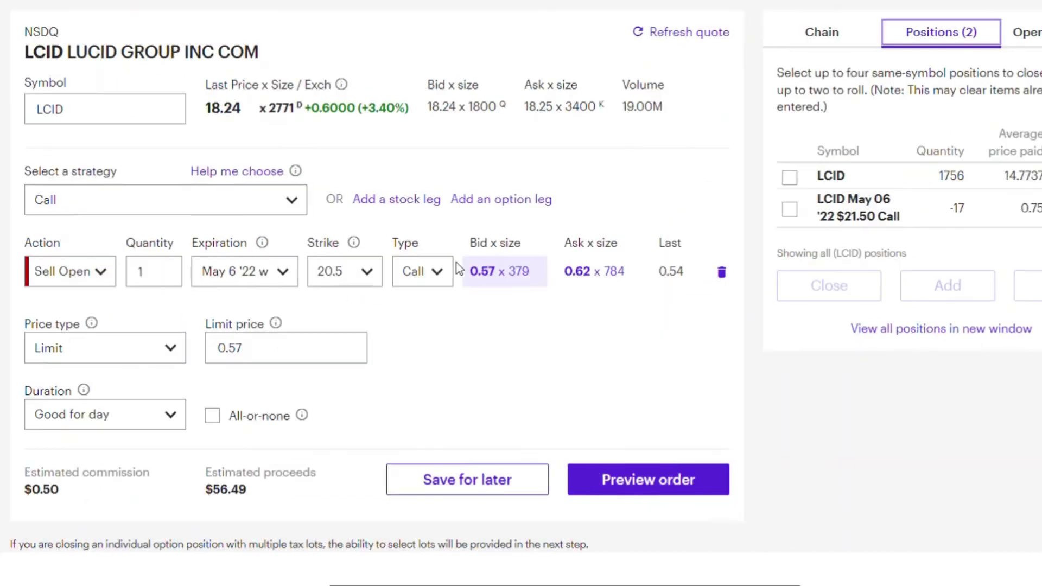
pyautogui.click(71, 271)
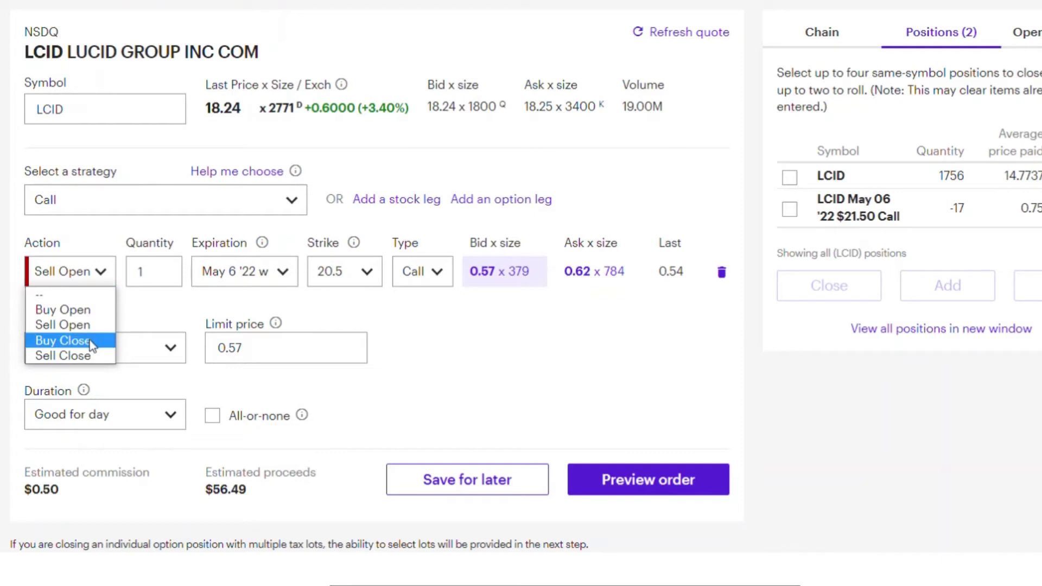
pyautogui.click(76, 309)
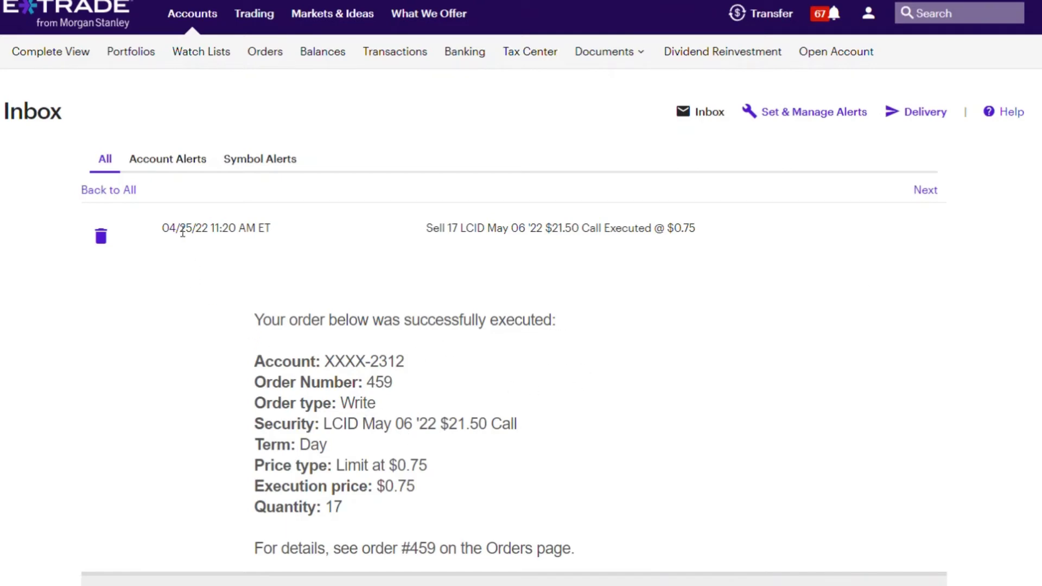
# Switch to the calculator and multiply the 17 contracts by the 0.75 execution price
pyautogui.click(145, 584)
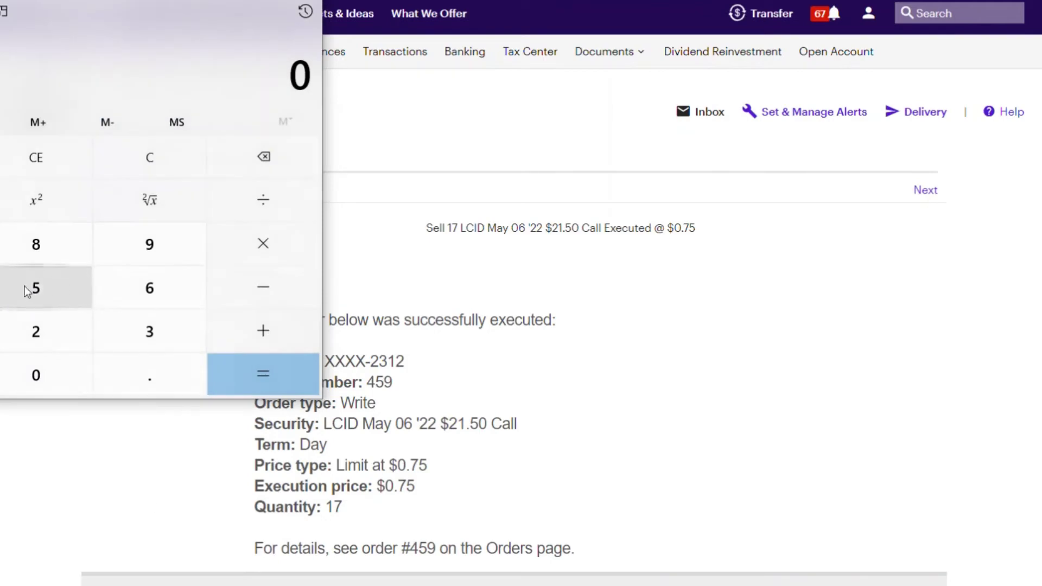
pyautogui.write('17*')
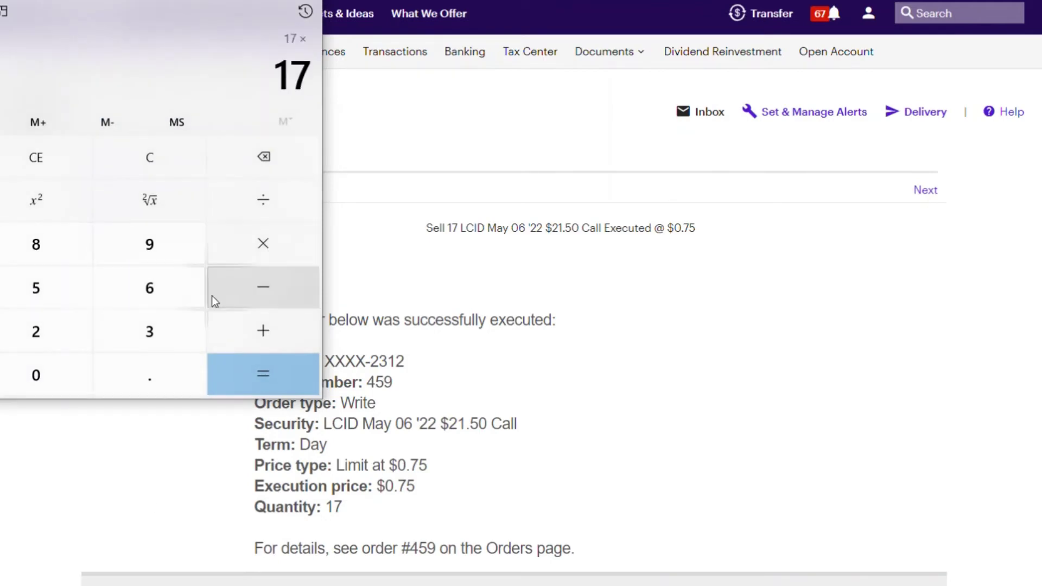
pyautogui.write('7')
pyautogui.press('BackSpace')
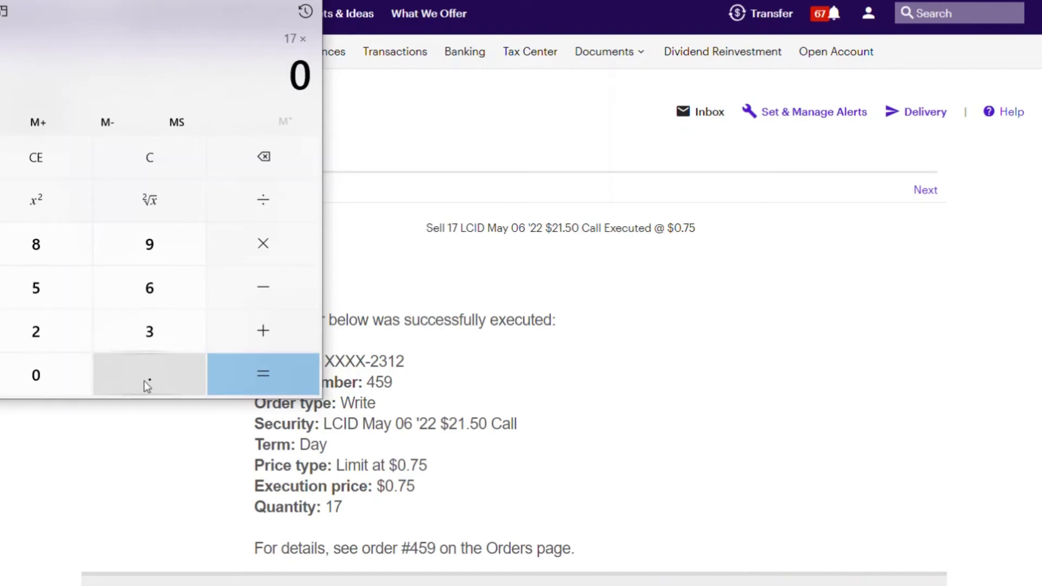
pyautogui.write('75')
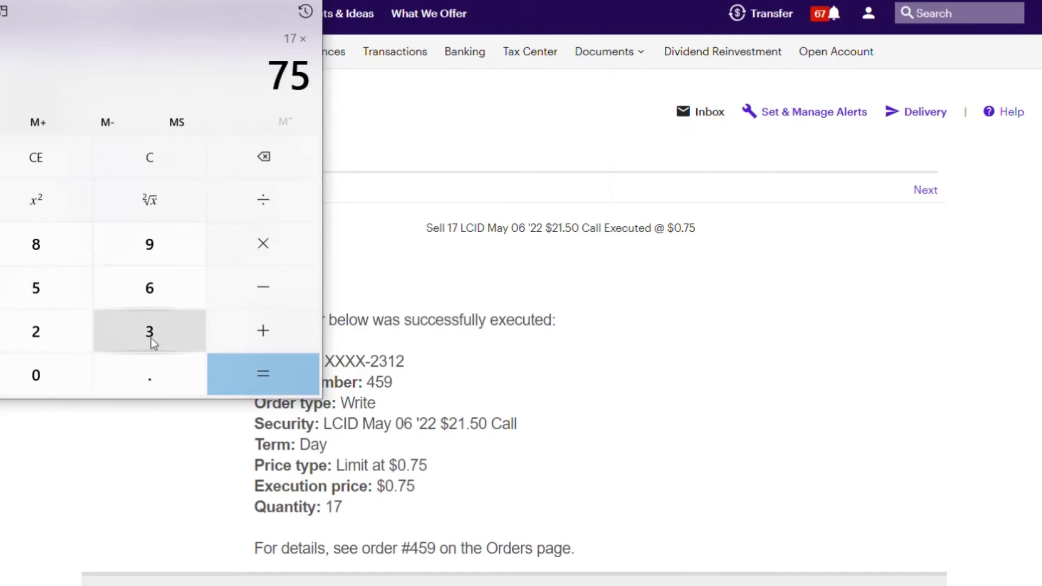
pyautogui.press('BackSpace')
pyautogui.press('BackSpace')
pyautogui.click(140, 365)
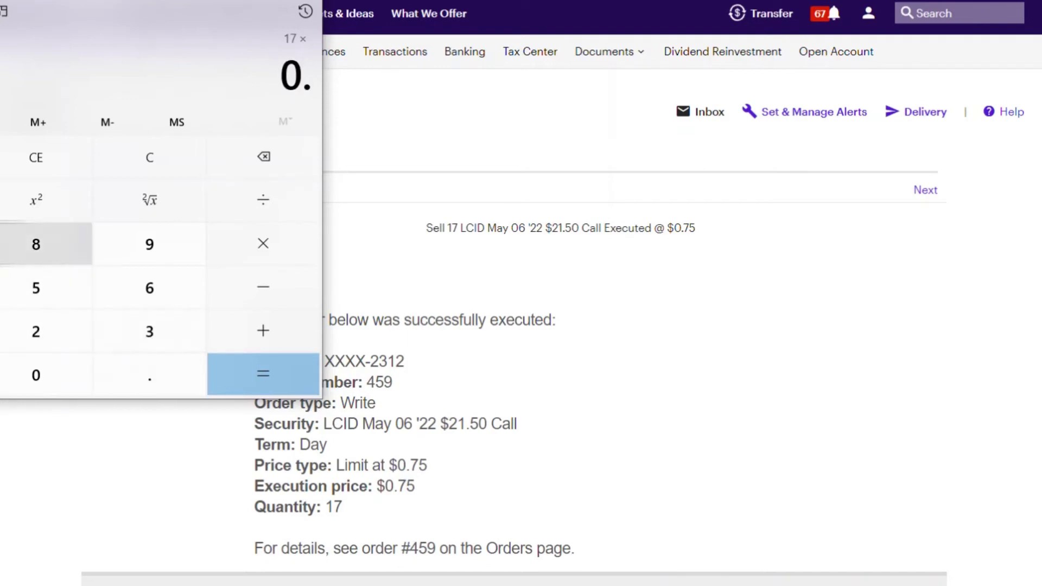
pyautogui.write('75')
pyautogui.click(262, 374)
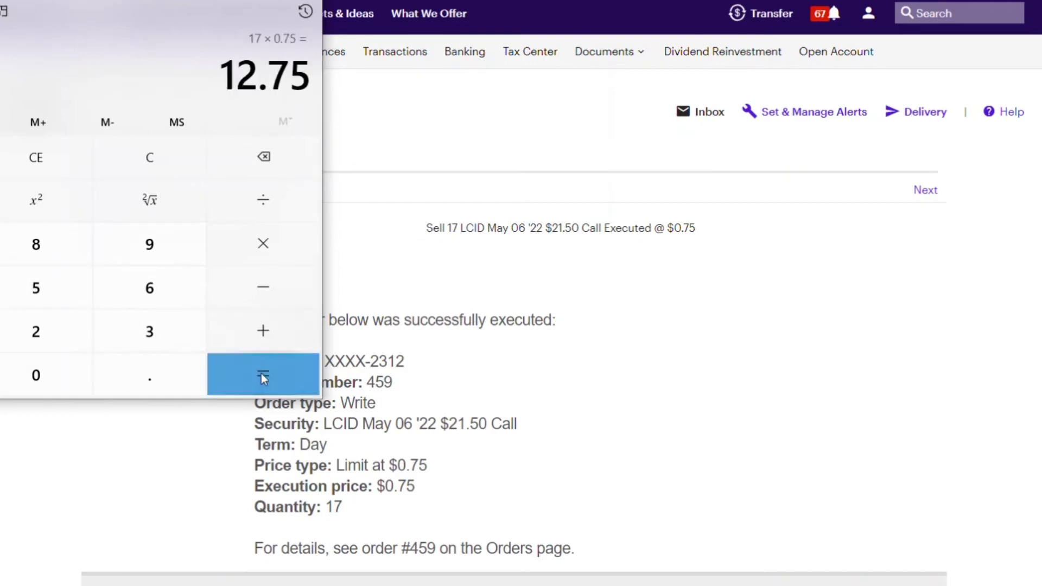
# Multiply the result by 100 shares per contract and return to the executed order message in the E*TRADE inbox
pyautogui.click(263, 244)
pyautogui.write('1')
pyautogui.click(22, 373)
pyautogui.click(22, 374)
pyautogui.click(217, 373)
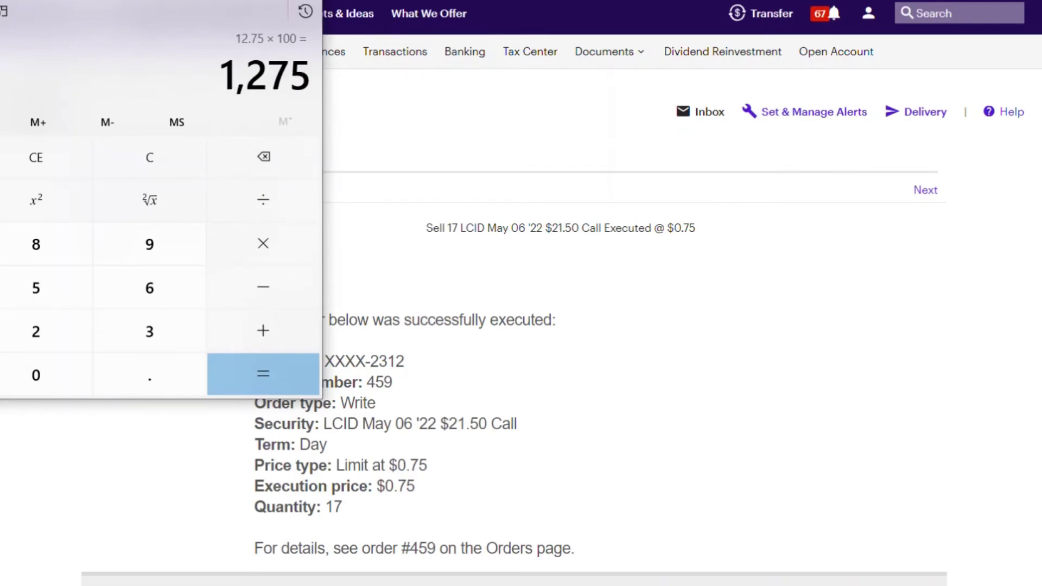
pyautogui.click(558, 326)
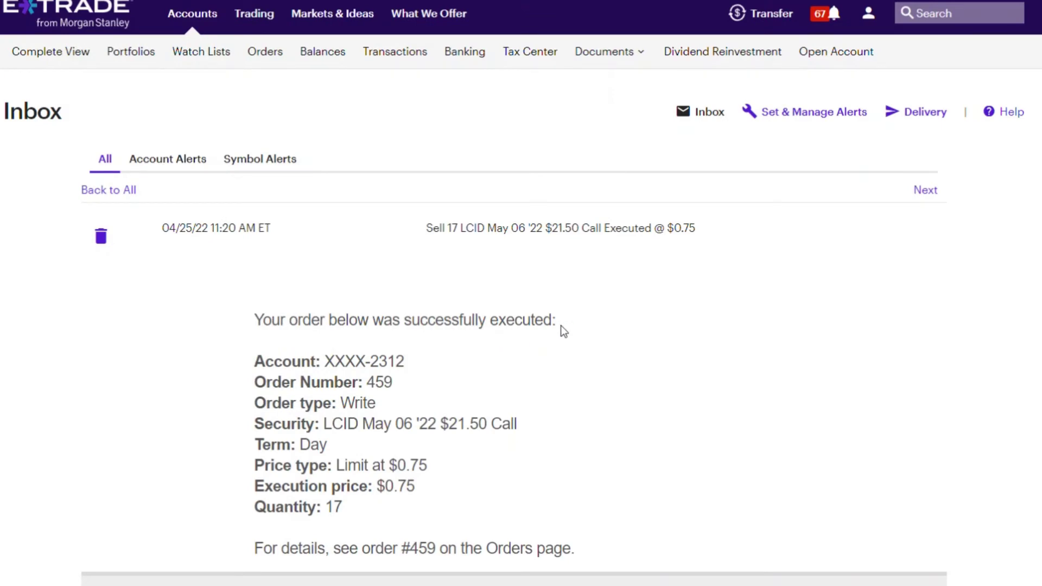
# Highlight the $21.50 call in the executed order message, and the fourth How it works card in the covered call article
pyautogui.moveTo(440, 422); pyautogui.dragTo(512, 423)
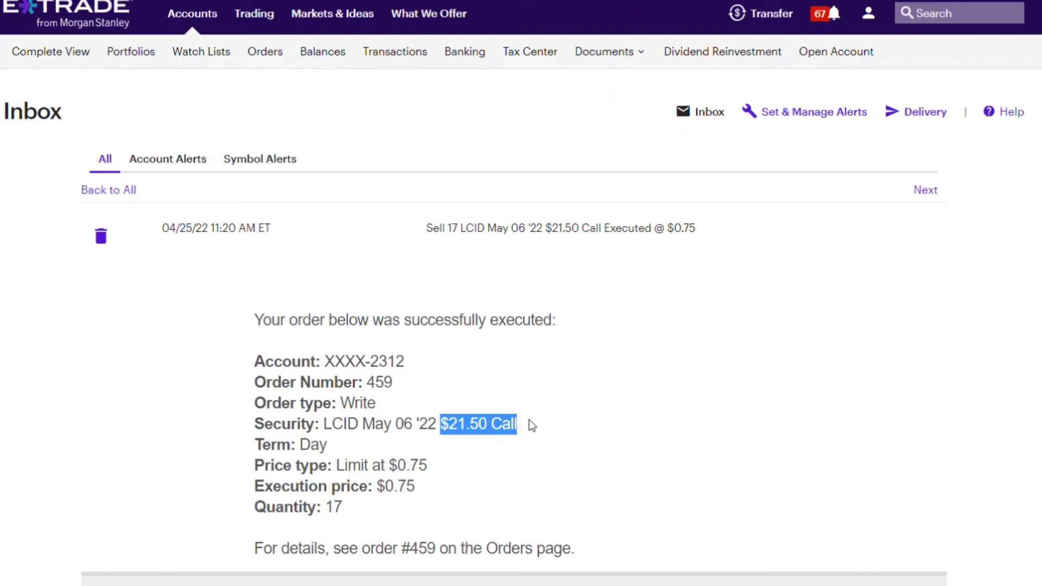
pyautogui.click(550, 435)
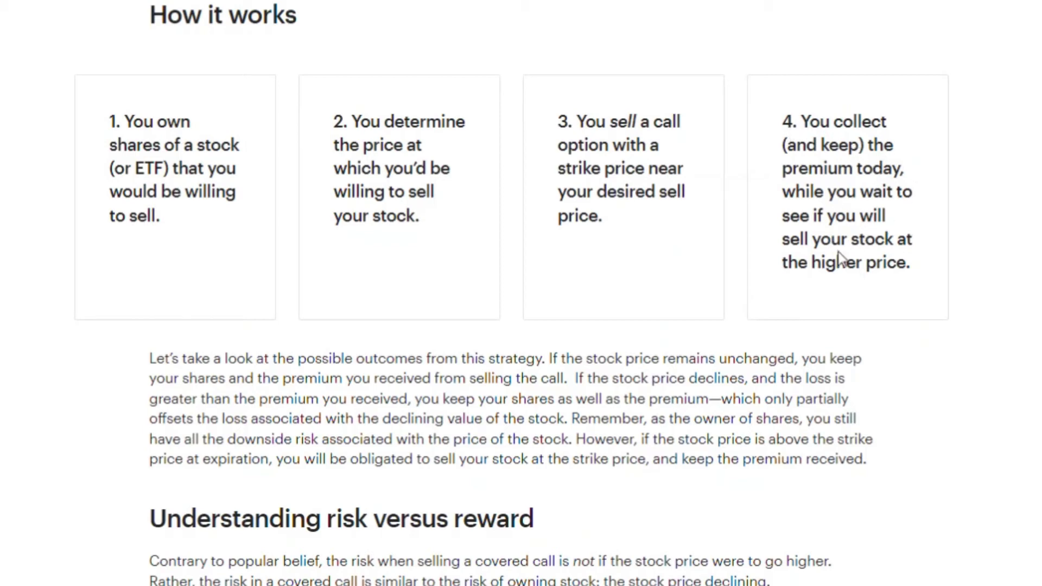
pyautogui.moveTo(917, 266); pyautogui.dragTo(781, 120)
pyautogui.click(825, 155)
# Find the chart comparing covered calls with stock alone and highlight the covered call and more profitable outcomes for a stock that goes up a lot
pyautogui.scroll(-2, 834, 159)
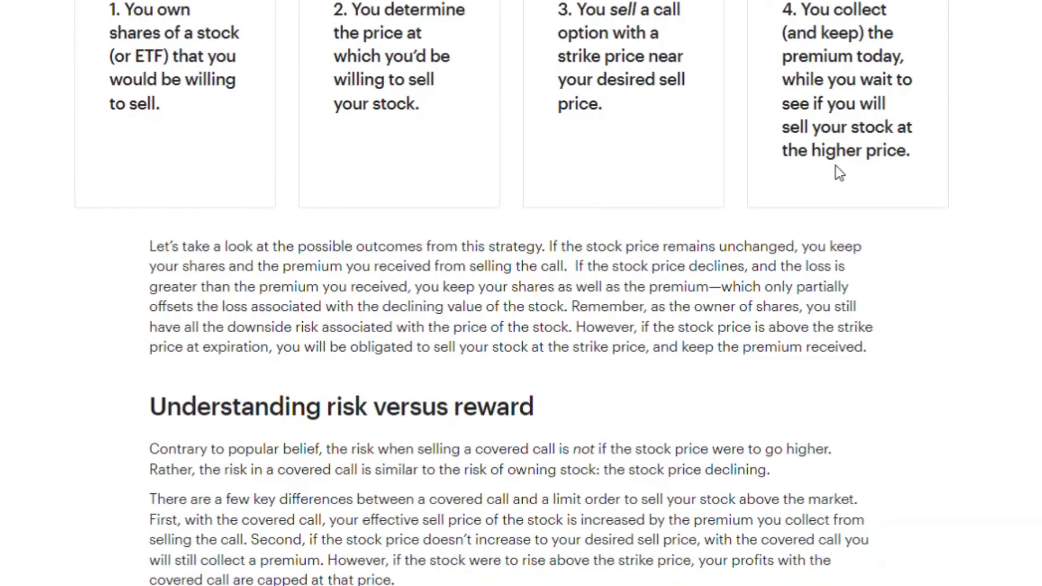
pyautogui.scroll(-6, 839, 171)
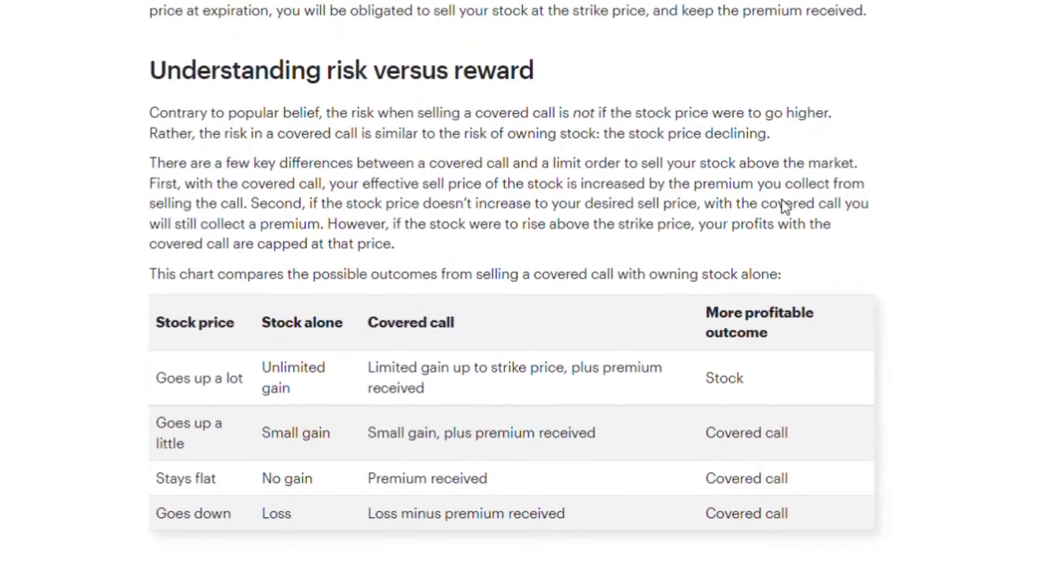
pyautogui.scroll(-2, 809, 167)
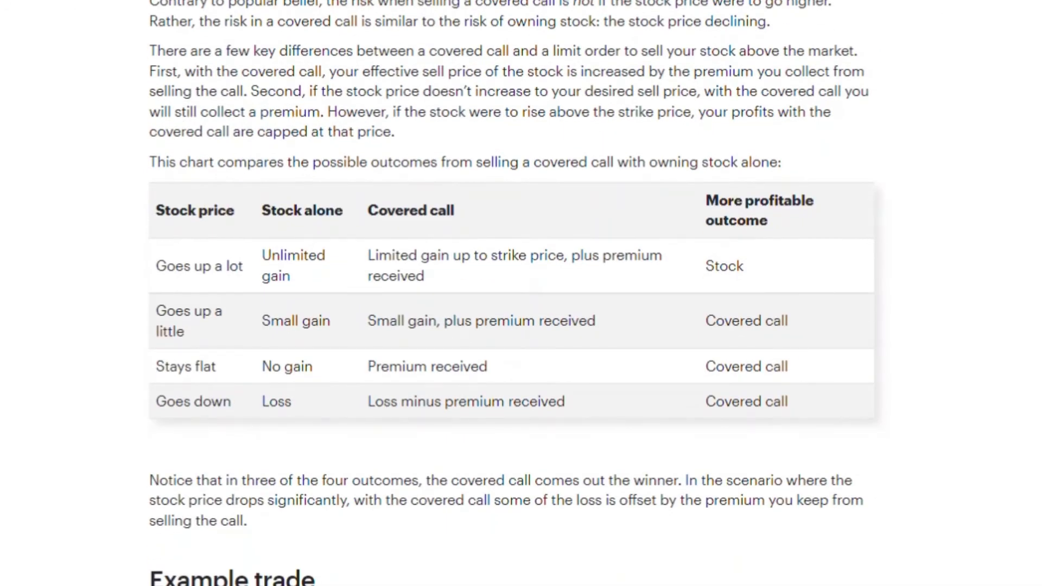
pyautogui.scroll(3, 521, 293)
pyautogui.scroll(-6, 521, 293)
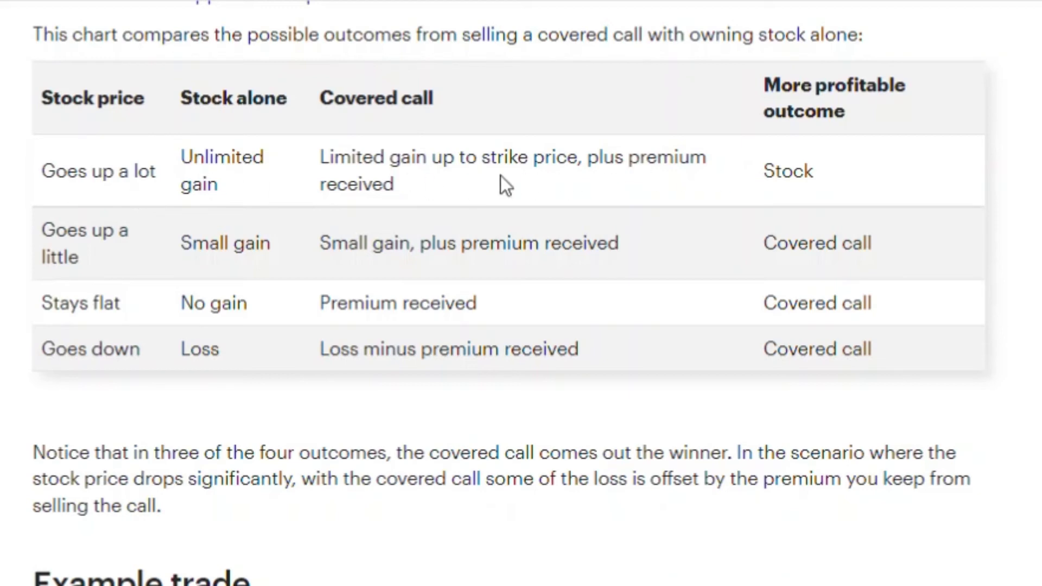
pyautogui.moveTo(320, 157); pyautogui.dragTo(441, 185)
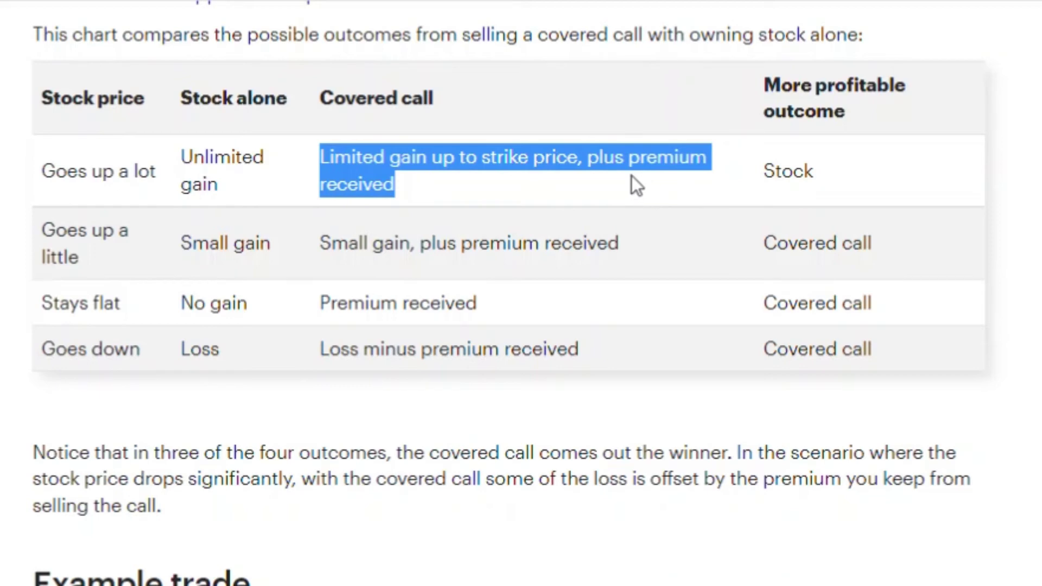
pyautogui.moveTo(835, 173); pyautogui.dragTo(762, 169)
pyautogui.click(796, 173)
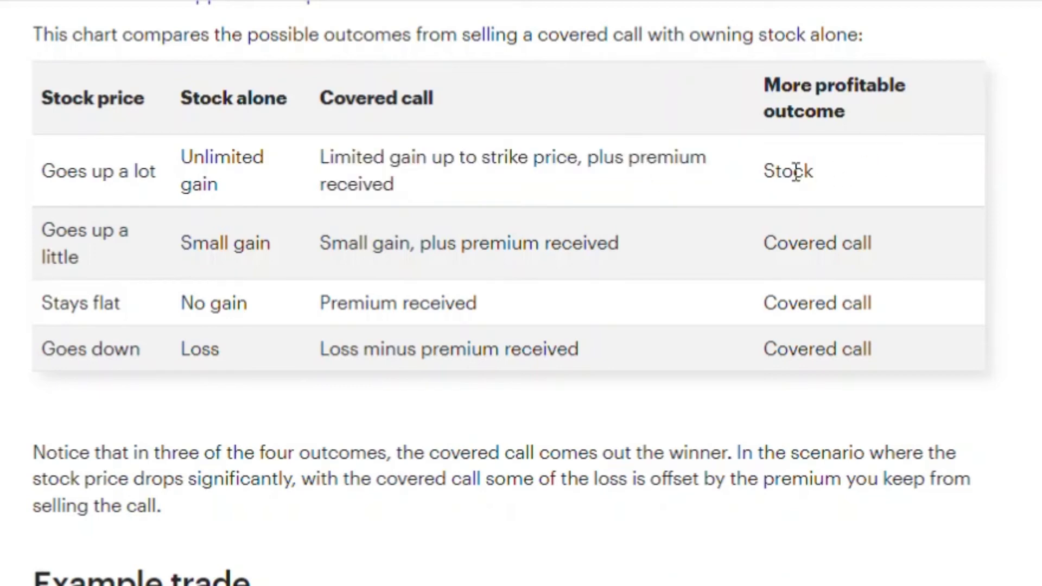
pyautogui.doubleClick(805, 171)
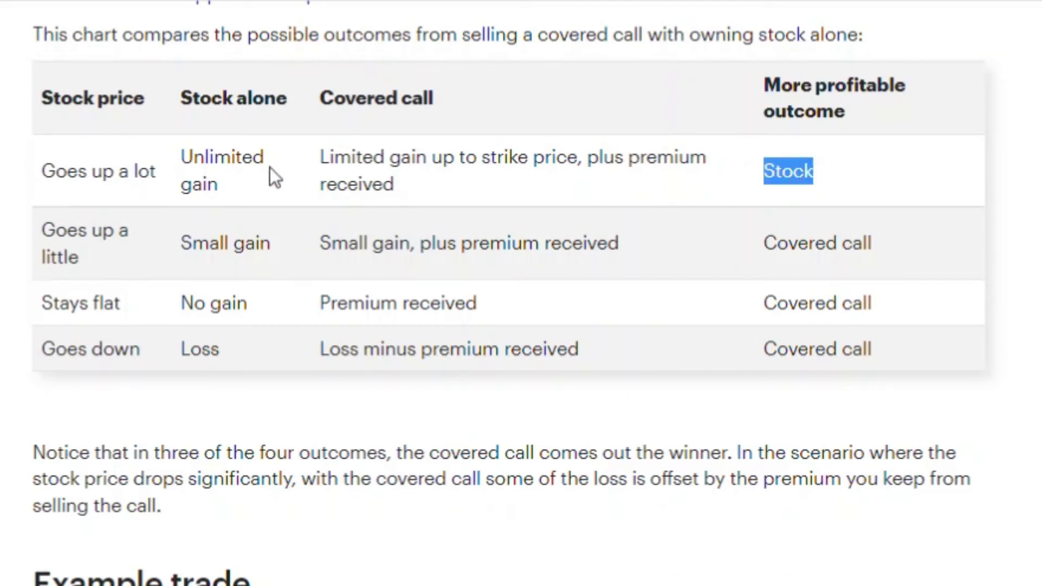
pyautogui.click(242, 168)
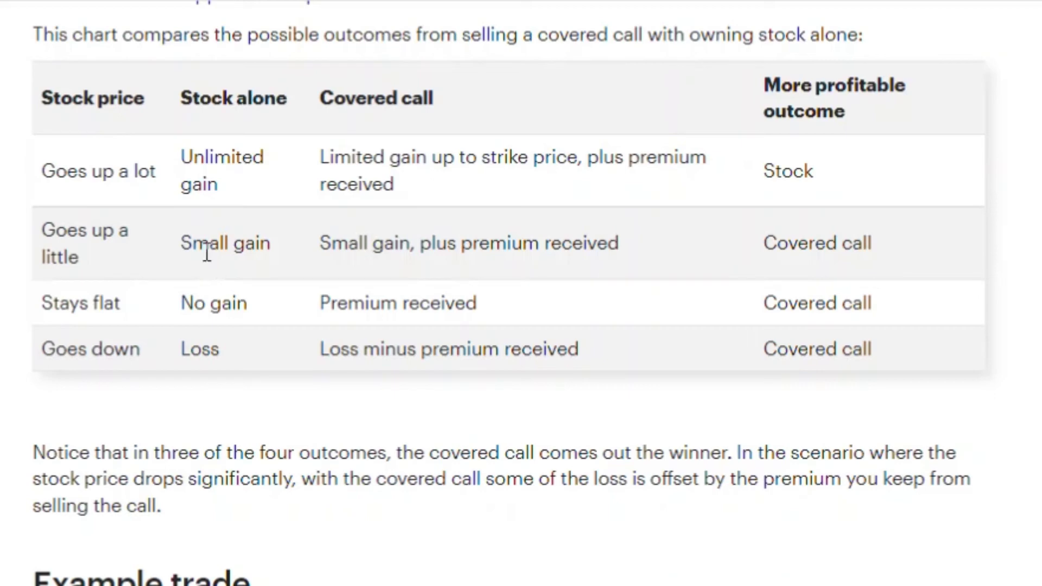
# Highlight the covered call outcome and the whole chart row for a stock price that goes up a little
pyautogui.moveTo(332, 247); pyautogui.dragTo(414, 248)
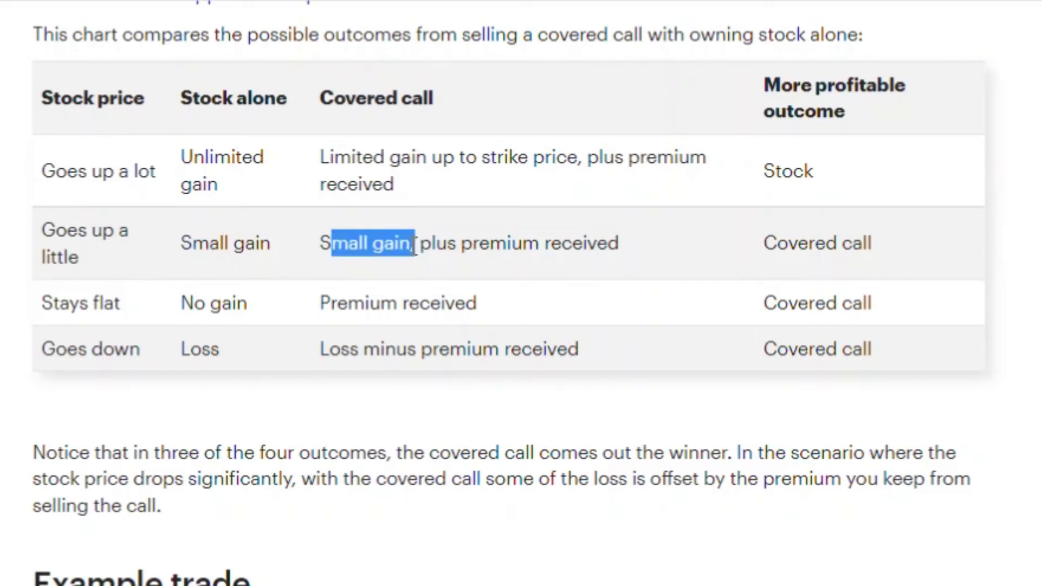
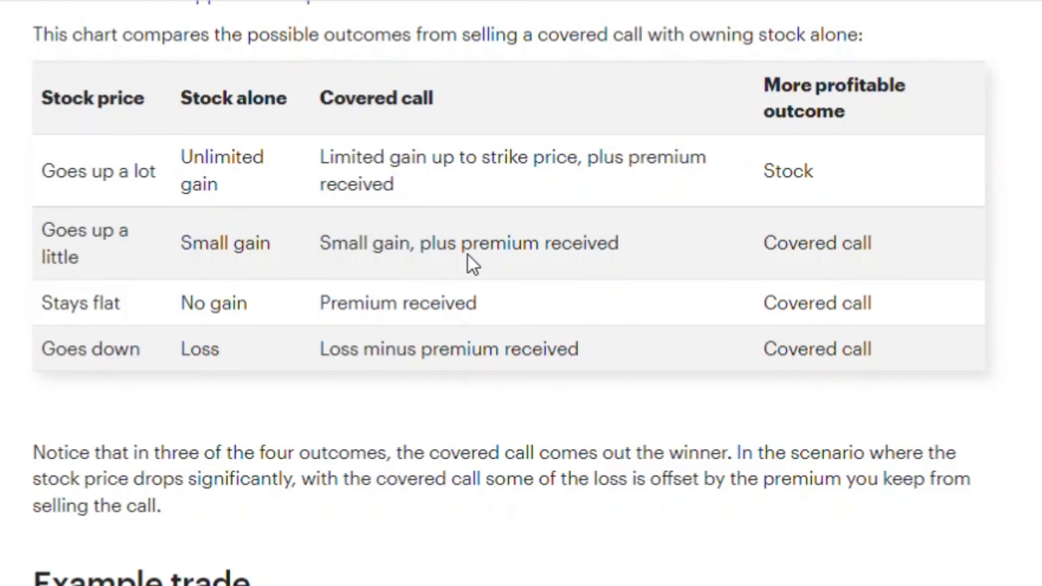
pyautogui.moveTo(871, 244); pyautogui.dragTo(42, 229)
pyautogui.click(109, 282)
# Highlight the stays flat case in the chart with its covered call result and more profitable outcome
pyautogui.moveTo(34, 310); pyautogui.dragTo(119, 304)
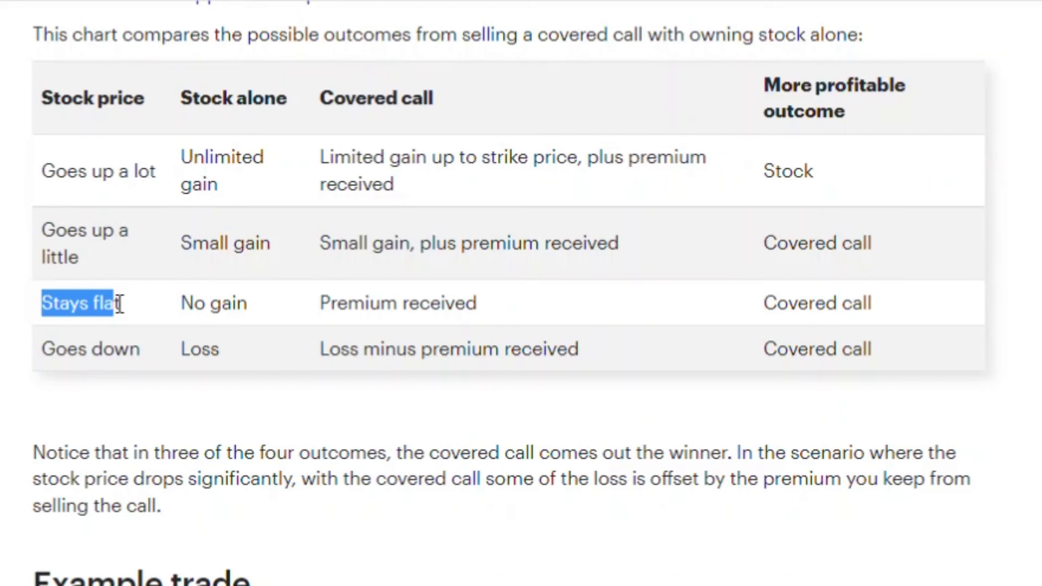
pyautogui.click(120, 304)
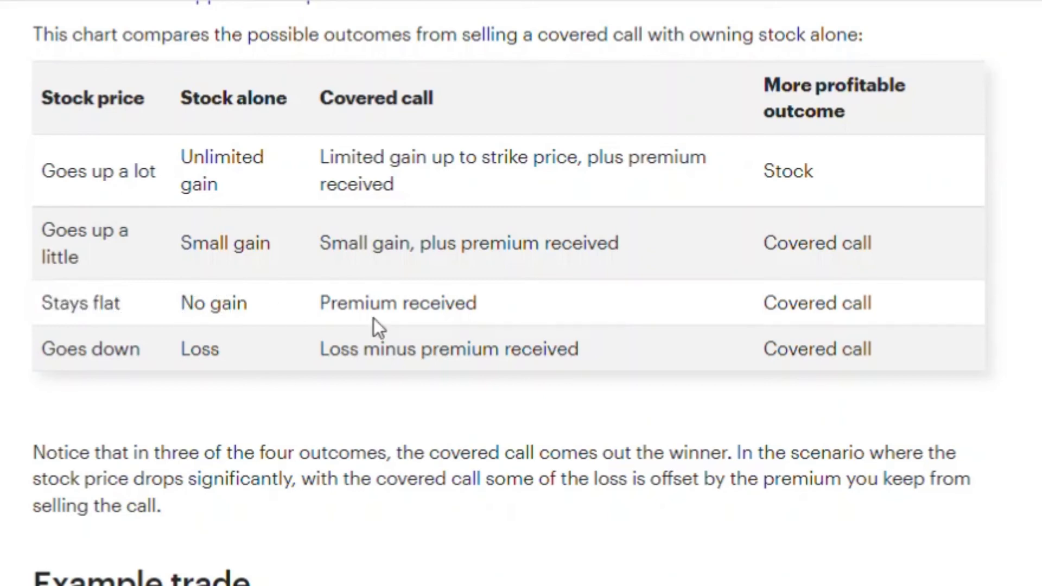
pyautogui.moveTo(316, 302); pyautogui.dragTo(480, 301)
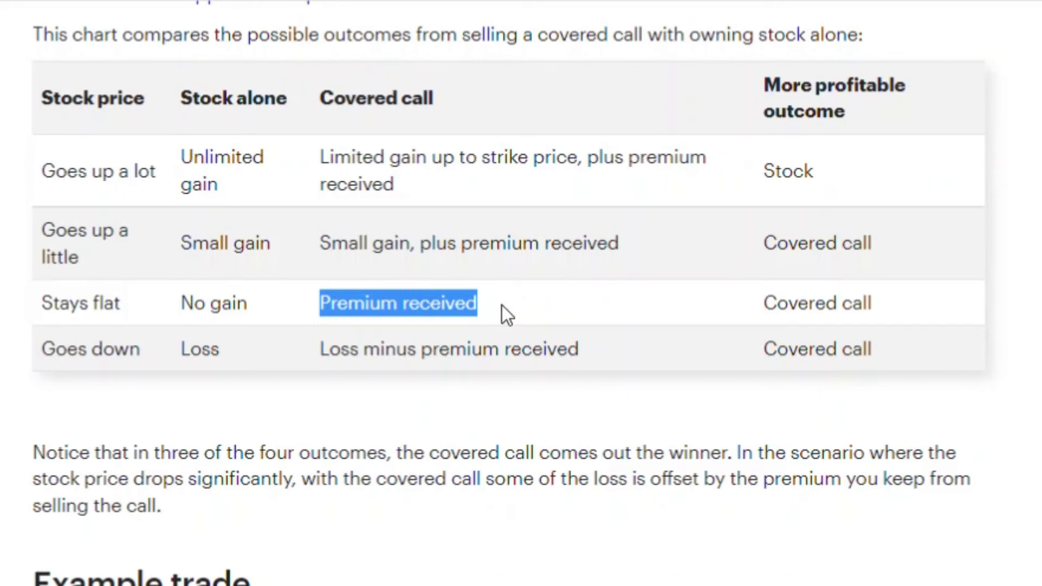
pyautogui.moveTo(762, 303); pyautogui.dragTo(890, 308)
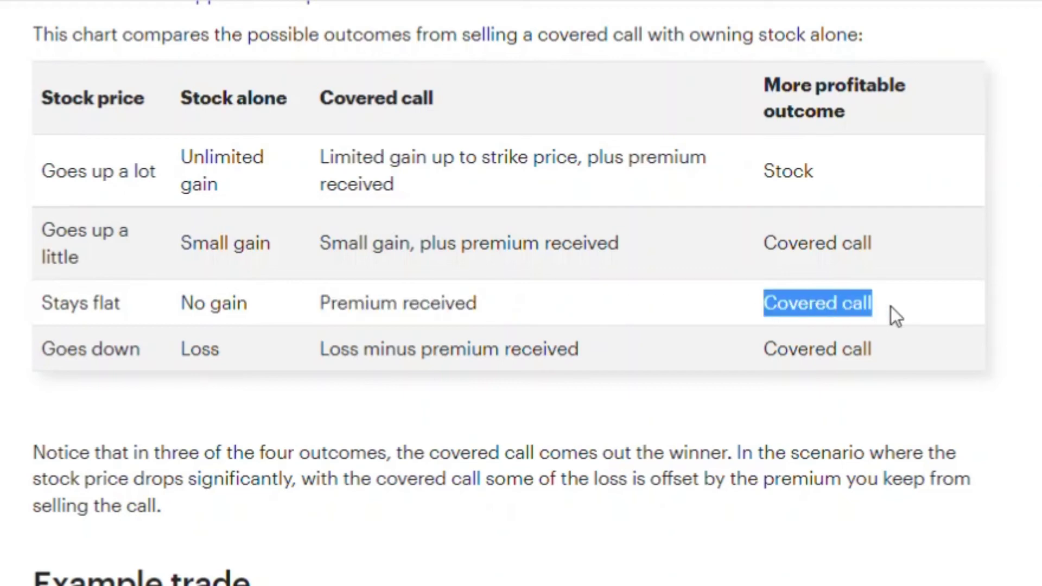
# Highlight the goes down case in the chart with its stock alone, covered call and more profitable outcomes
pyautogui.moveTo(42, 350); pyautogui.dragTo(173, 338)
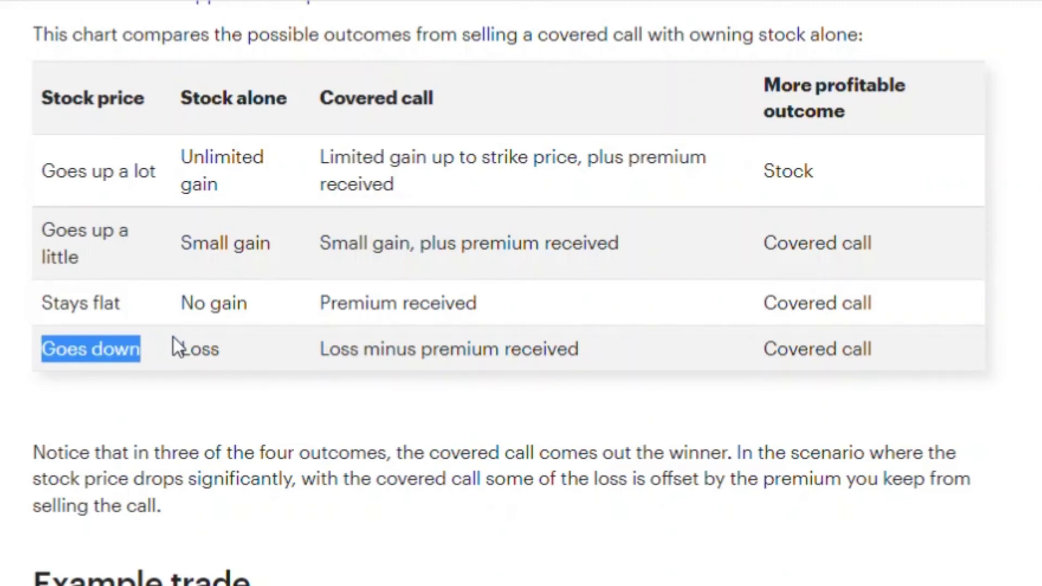
pyautogui.doubleClick(199, 349)
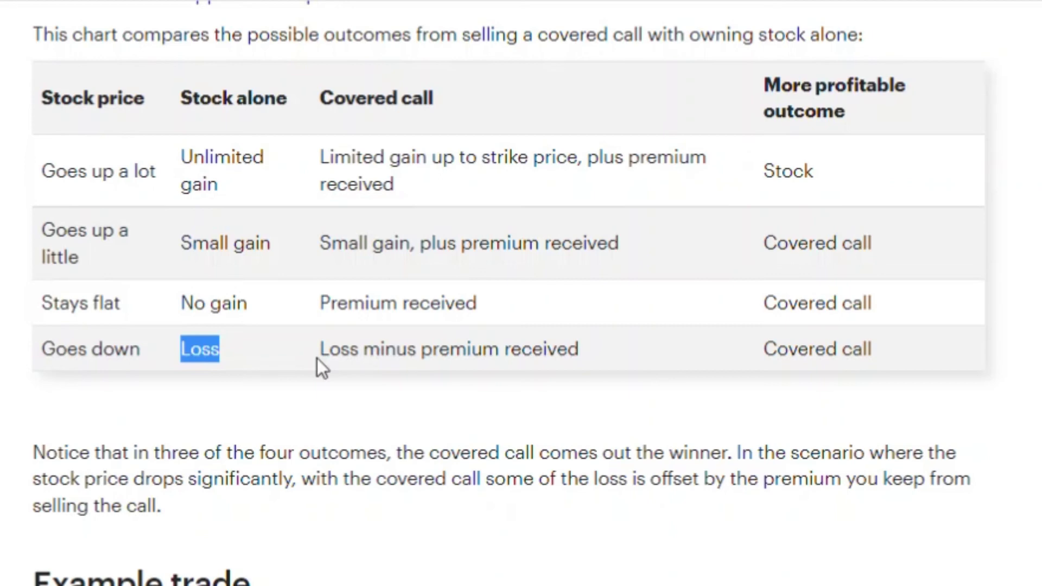
pyautogui.moveTo(320, 349); pyautogui.dragTo(579, 354)
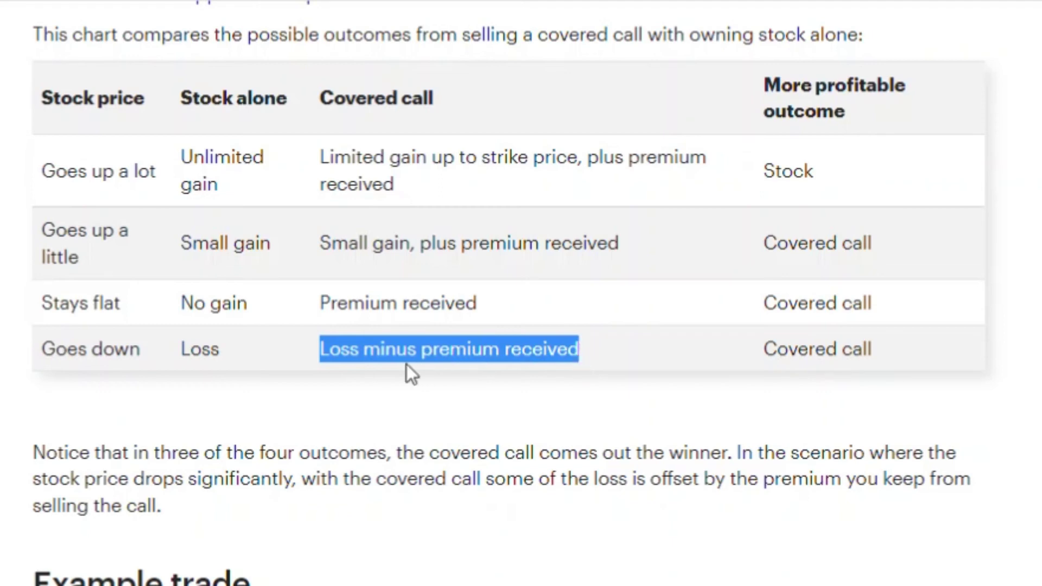
pyautogui.moveTo(776, 349); pyautogui.dragTo(830, 353)
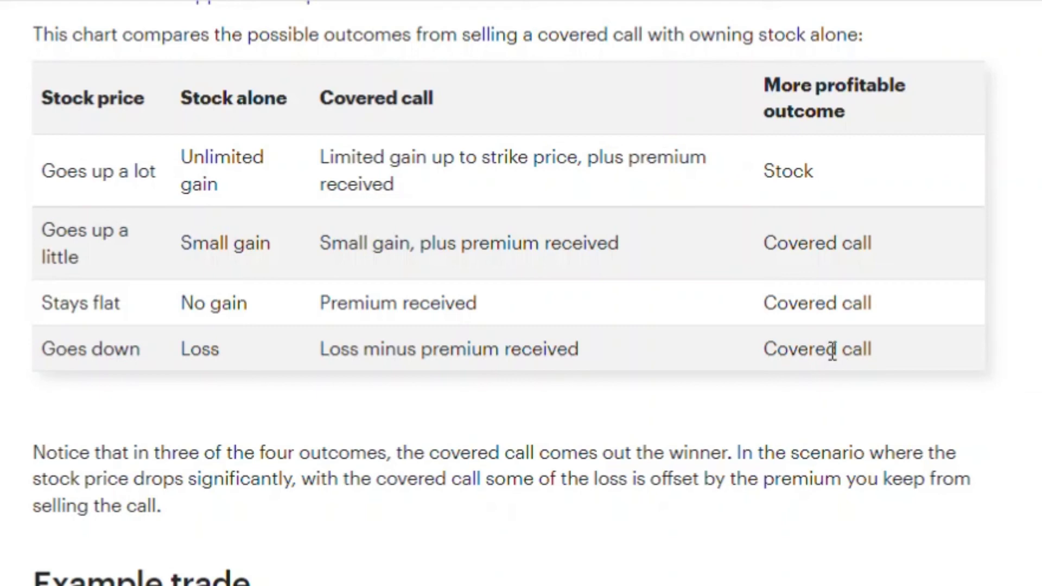
# Highlight the paragraph below the chart from the covered call being the winner through the loss offset by the premium
pyautogui.scroll(-3, 839, 349)
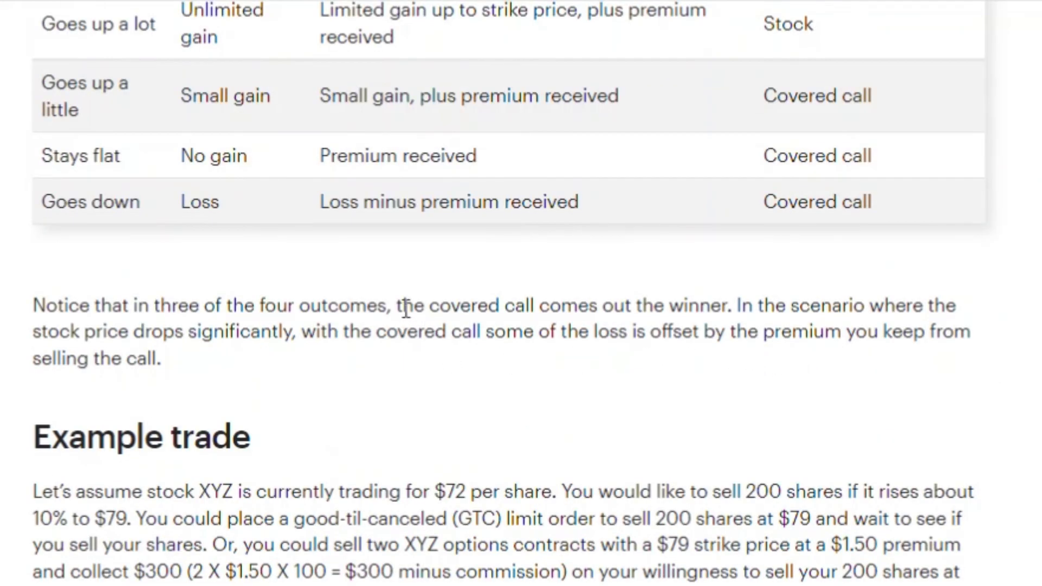
pyautogui.moveTo(392, 307); pyautogui.dragTo(768, 366)
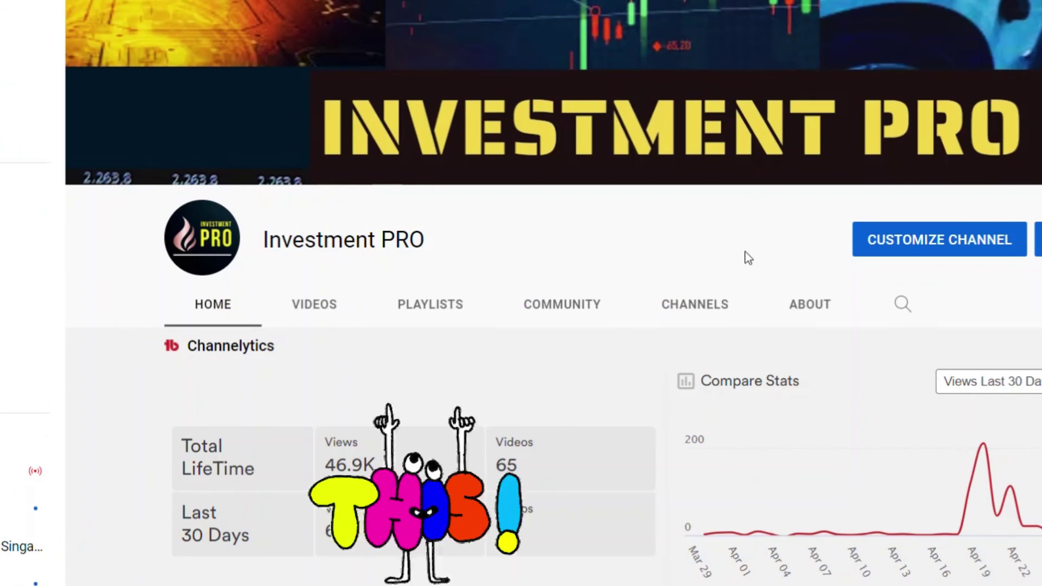
pyautogui.scroll(-2, 754, 254)
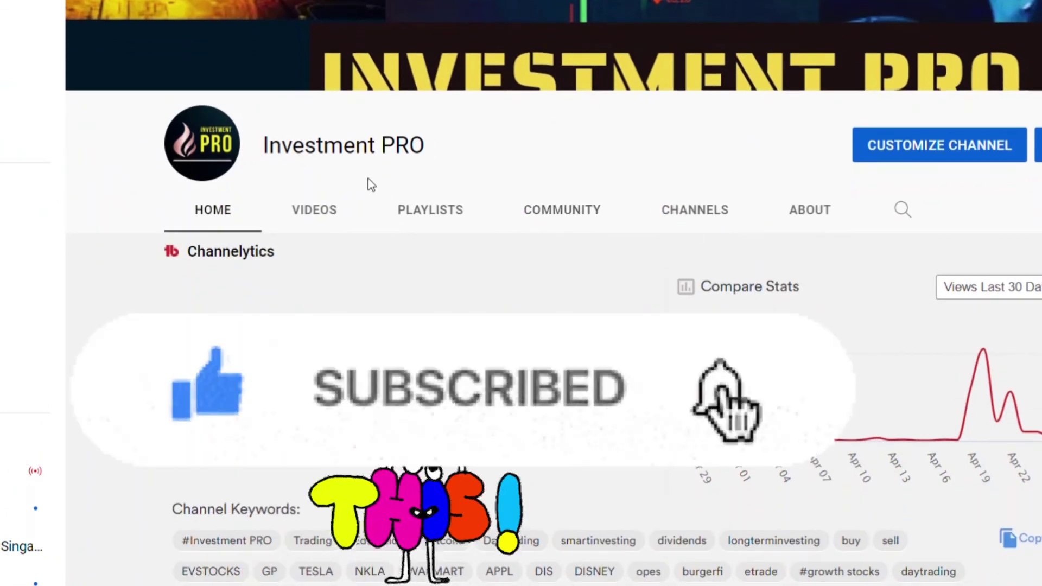